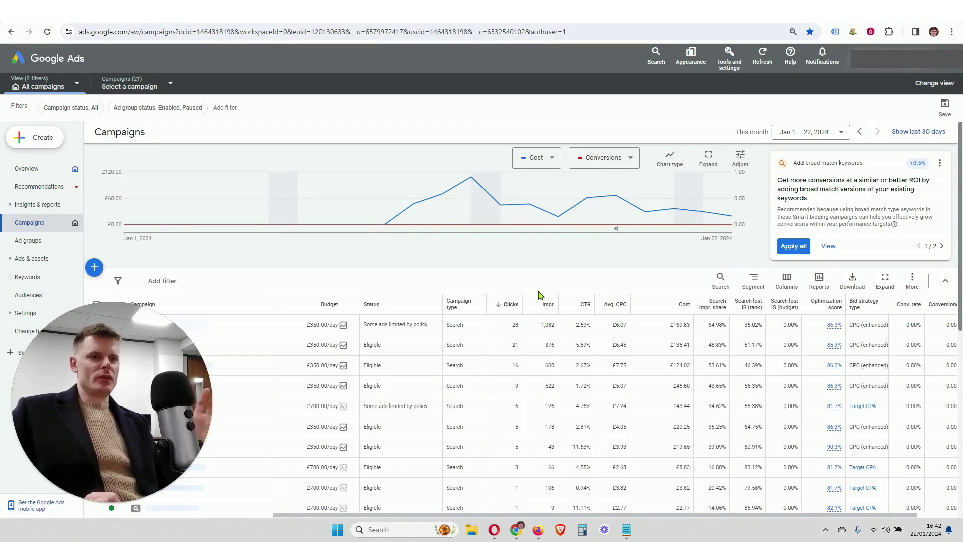
# Check the account's recent notifications from the Campaigns overview.
pyautogui.click(819, 63)
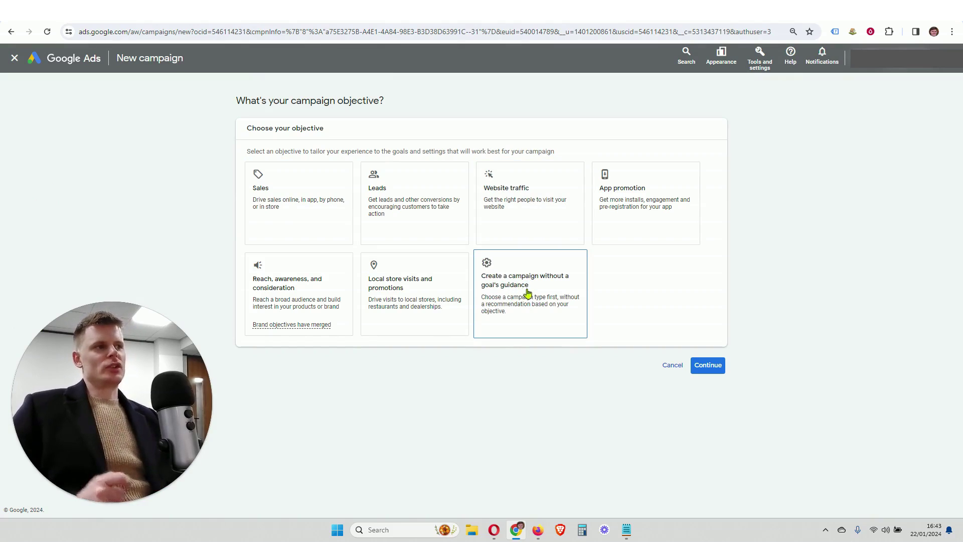
# Build the campaign without goal guidance and make it a Search campaign.
pyautogui.click(557, 291)
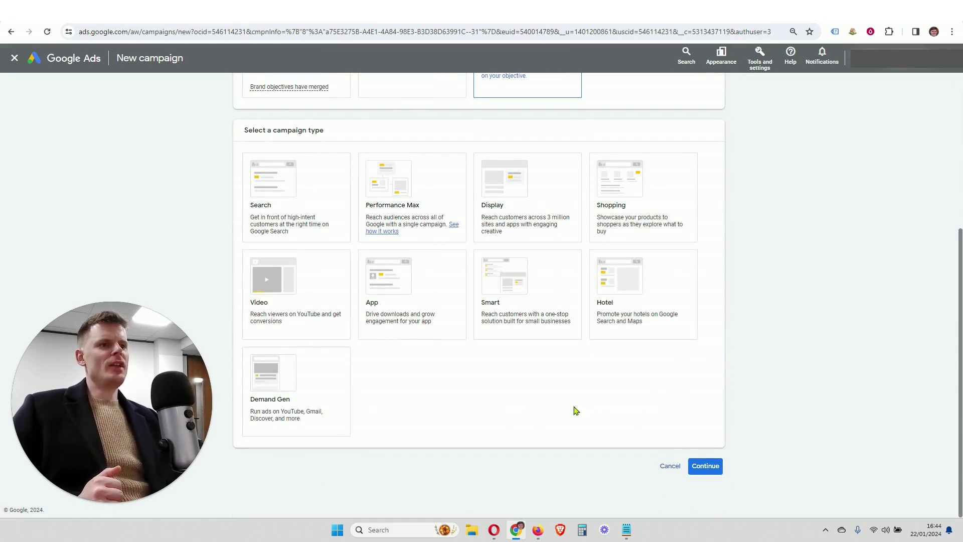
pyautogui.click(303, 196)
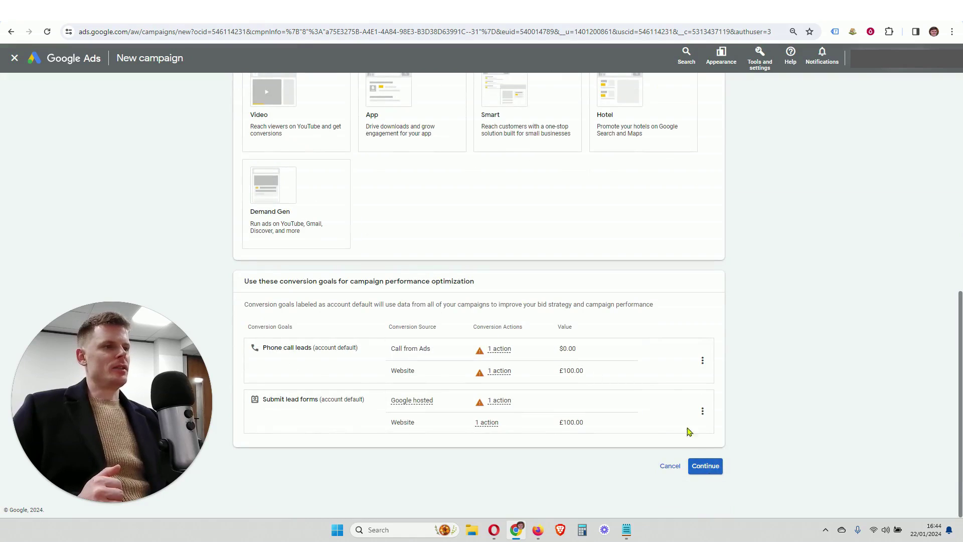
# Keep the default conversion goals, name the campaign 'Example', and start a new draft.
pyautogui.click(709, 468)
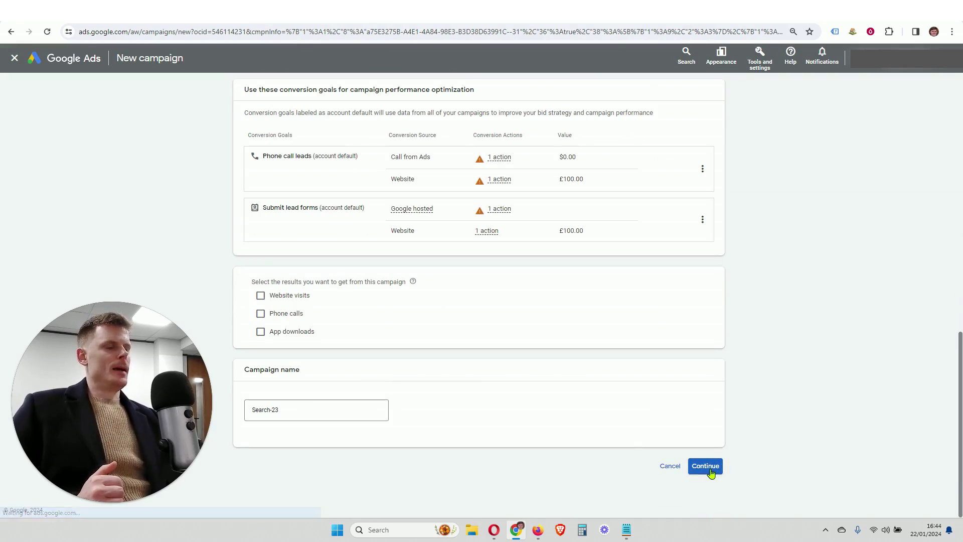
pyautogui.tripleClick(312, 412)
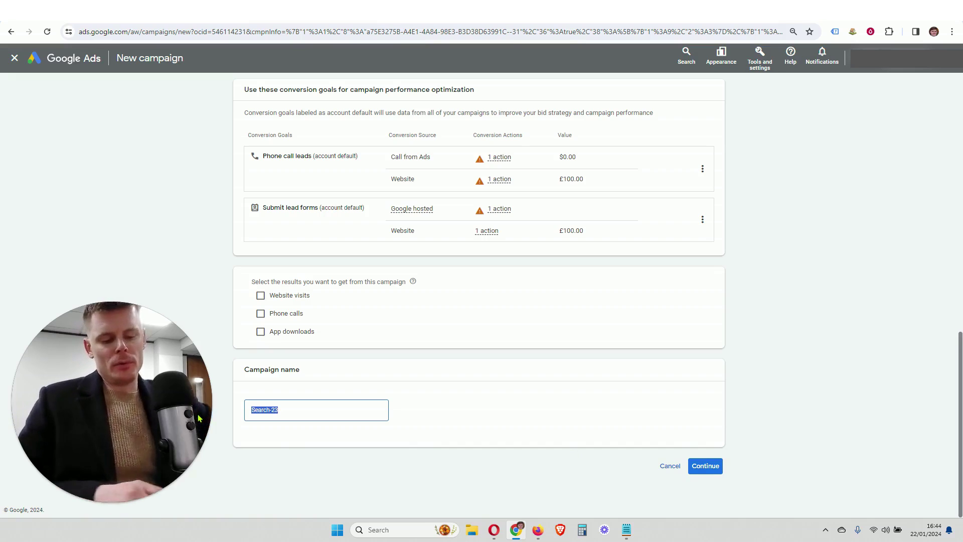
pyautogui.write('E')
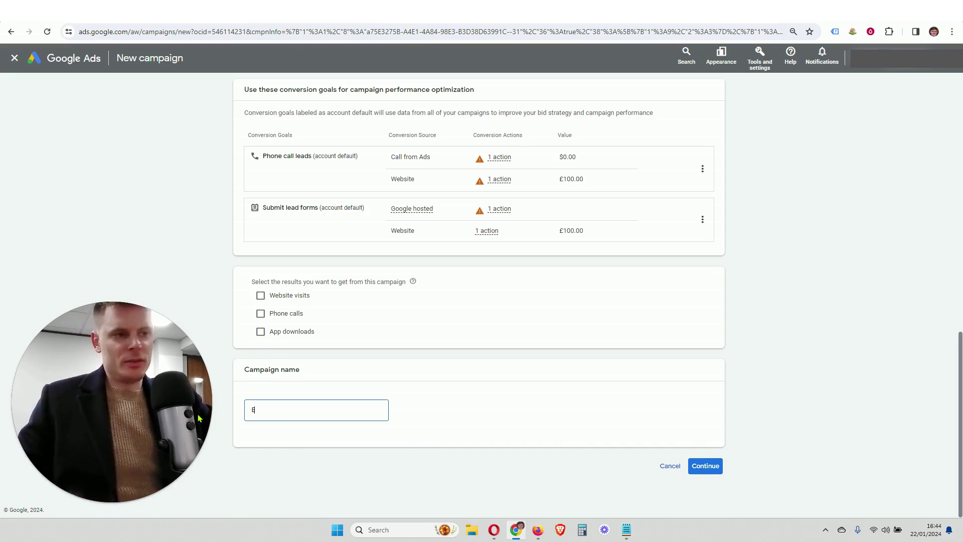
pyautogui.write('xam')
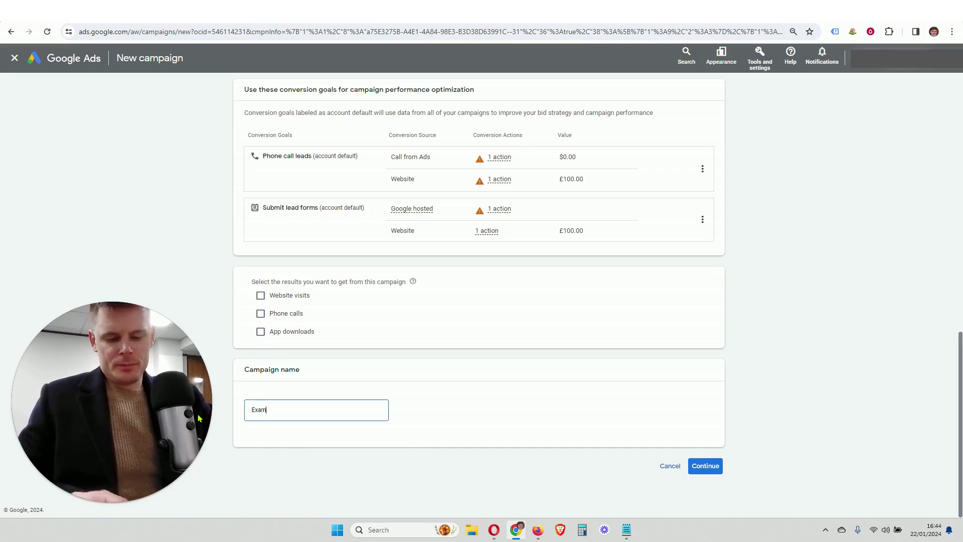
pyautogui.write('ple')
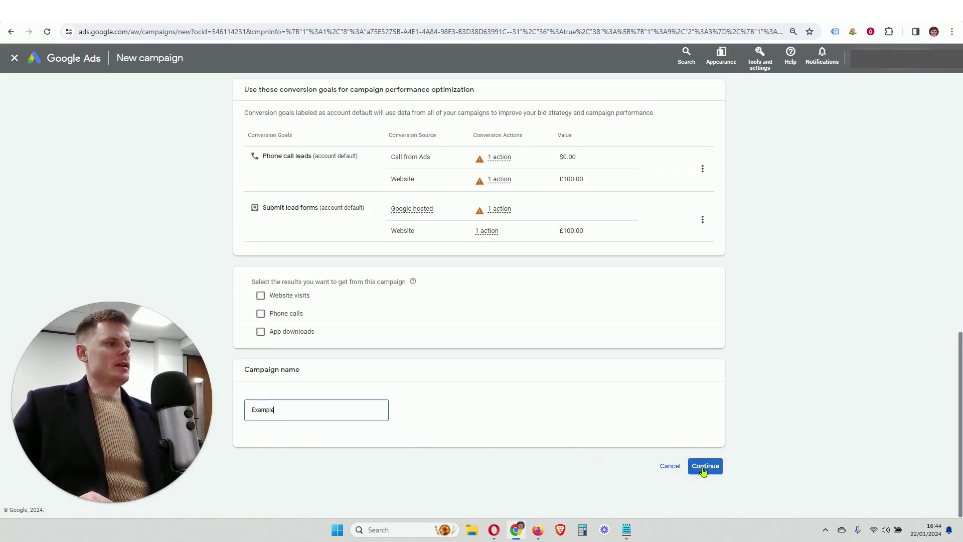
pyautogui.click(704, 466)
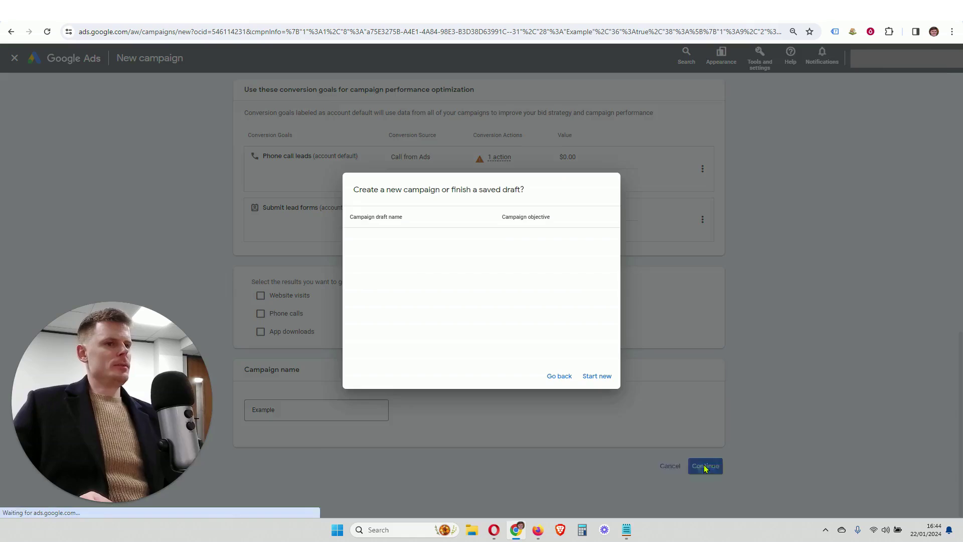
pyautogui.click(589, 378)
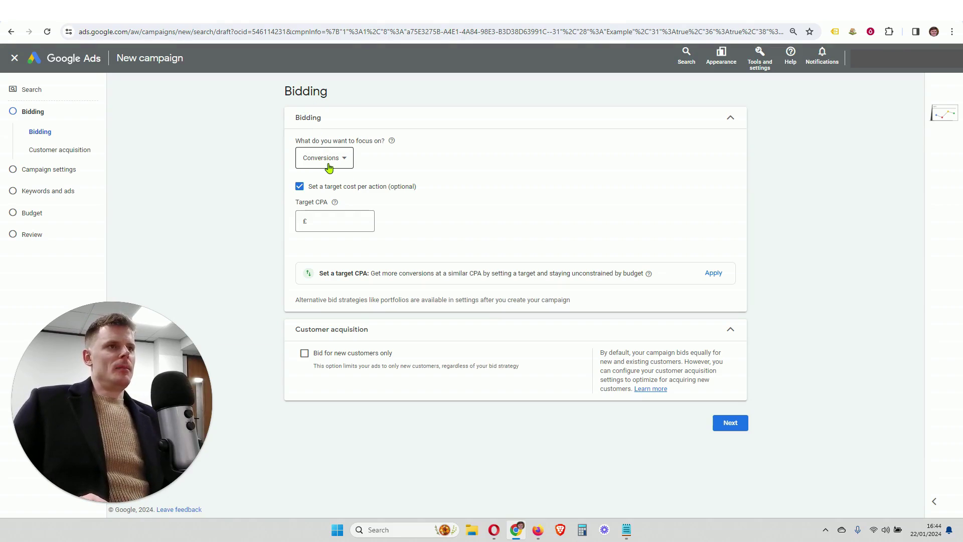
# Enter a £100 target CPA in the bidding settings.
pyautogui.click(331, 218)
pyautogui.write('1')
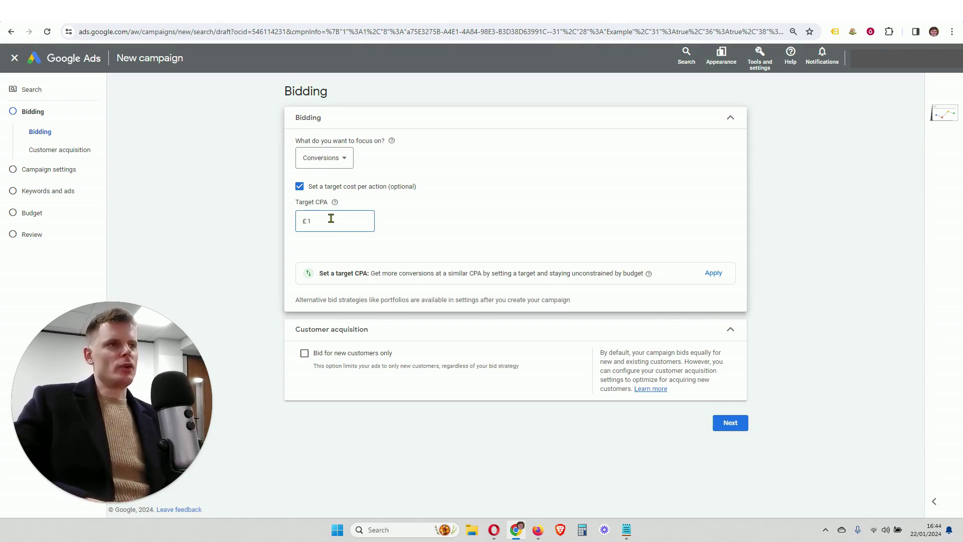
pyautogui.write('00')
pyautogui.click(729, 389)
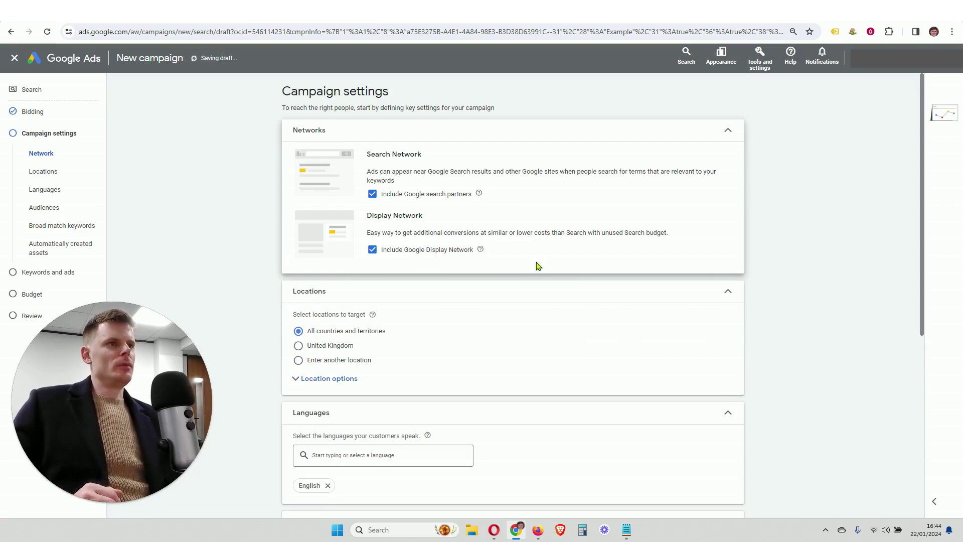
# Exclude the Google Display Network and target the United Kingdom only.
pyautogui.click(372, 250)
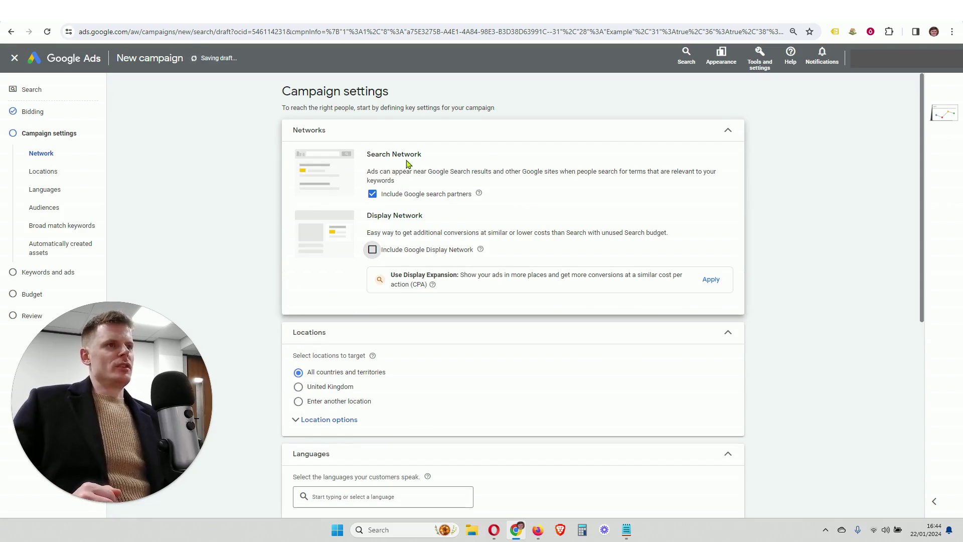
pyautogui.scroll(-2, 446, 274)
pyautogui.click(340, 288)
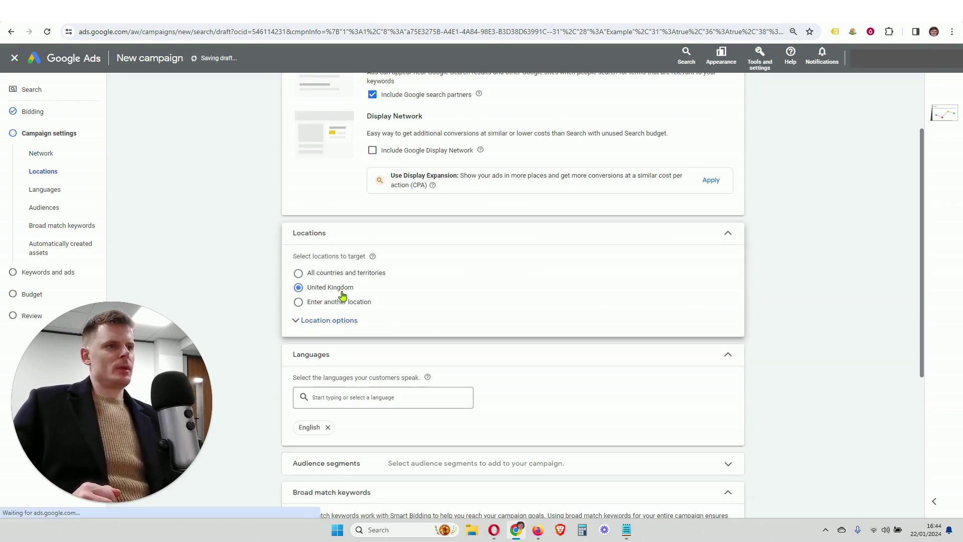
pyautogui.scroll(-3, 431, 420)
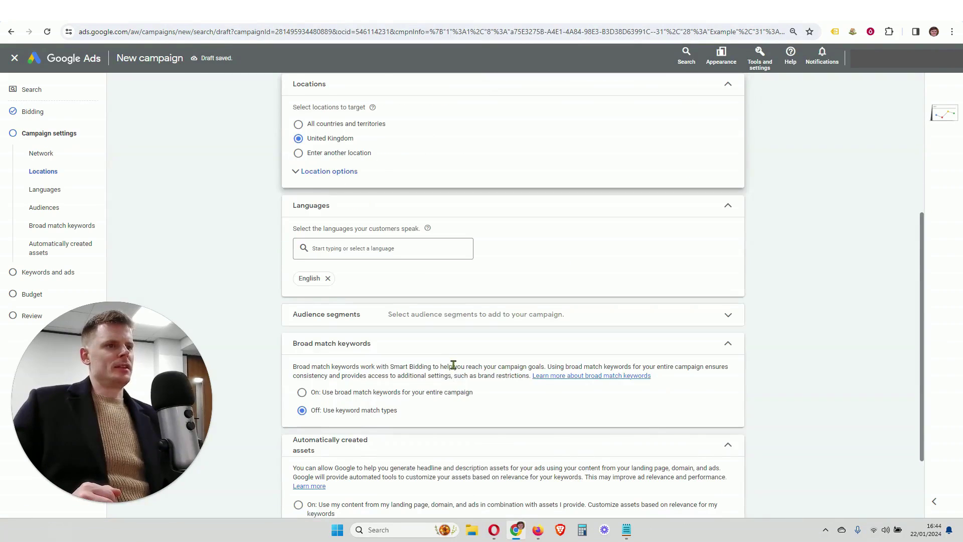
pyautogui.scroll(-2, 453, 369)
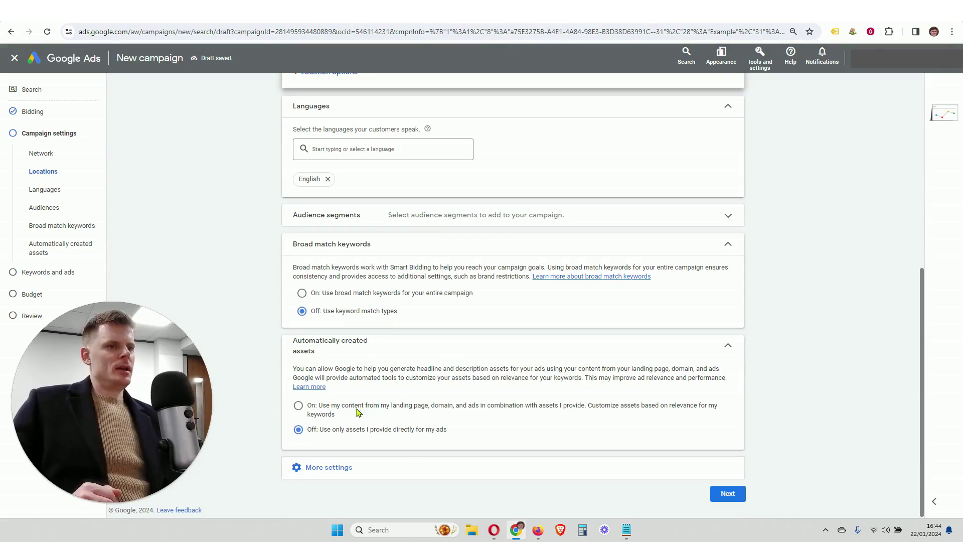
pyautogui.click(723, 495)
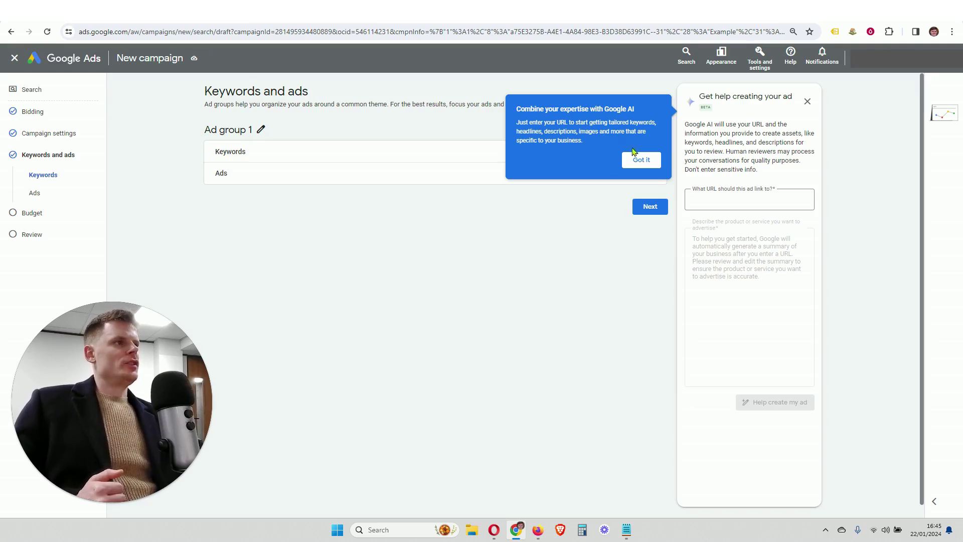
# Dismiss the Google AI tip and enter the landing page URL in the ad helper.
pyautogui.click(640, 160)
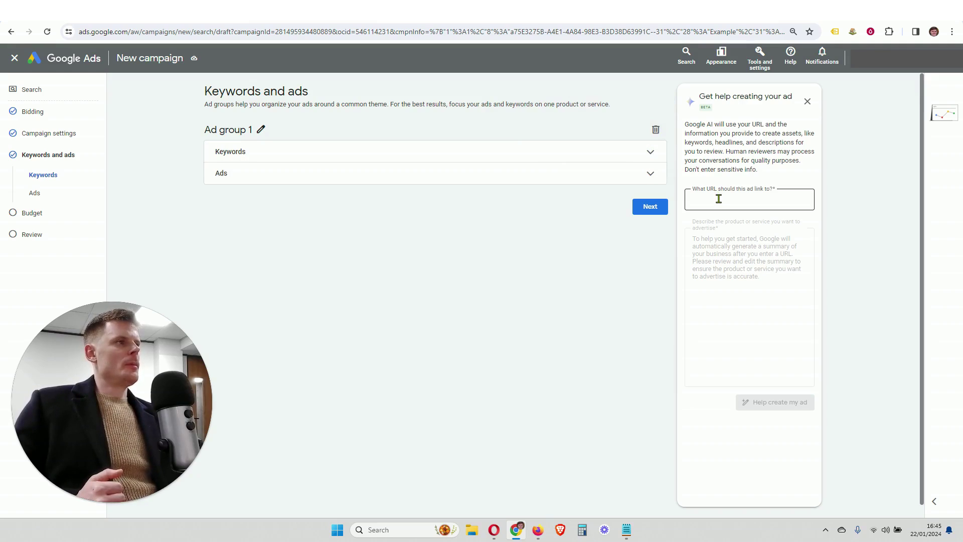
pyautogui.click(718, 199)
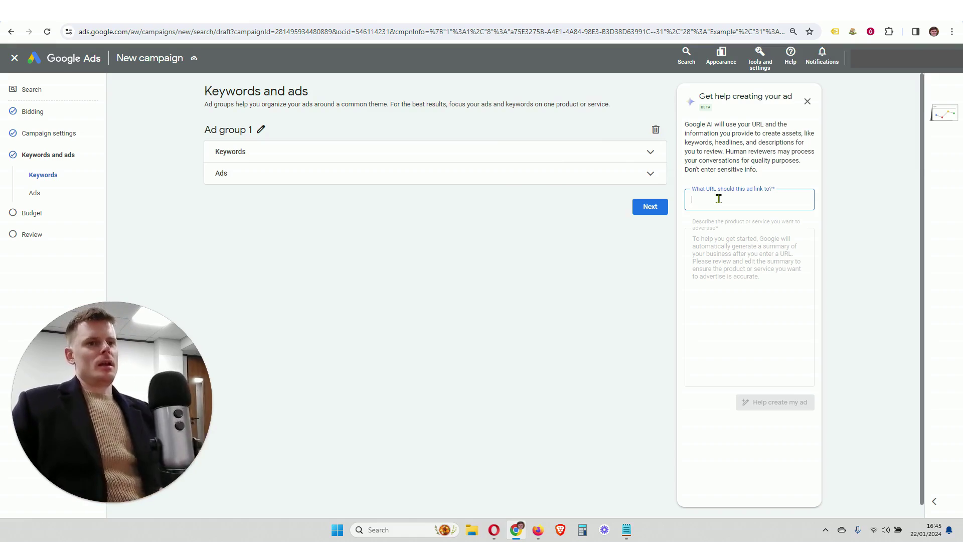
pyautogui.write('http')
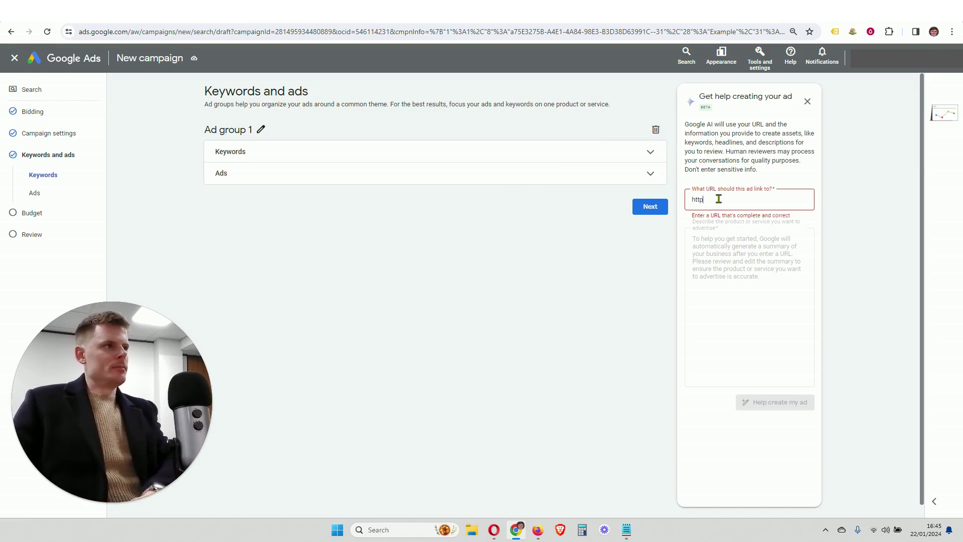
pyautogui.write('s://')
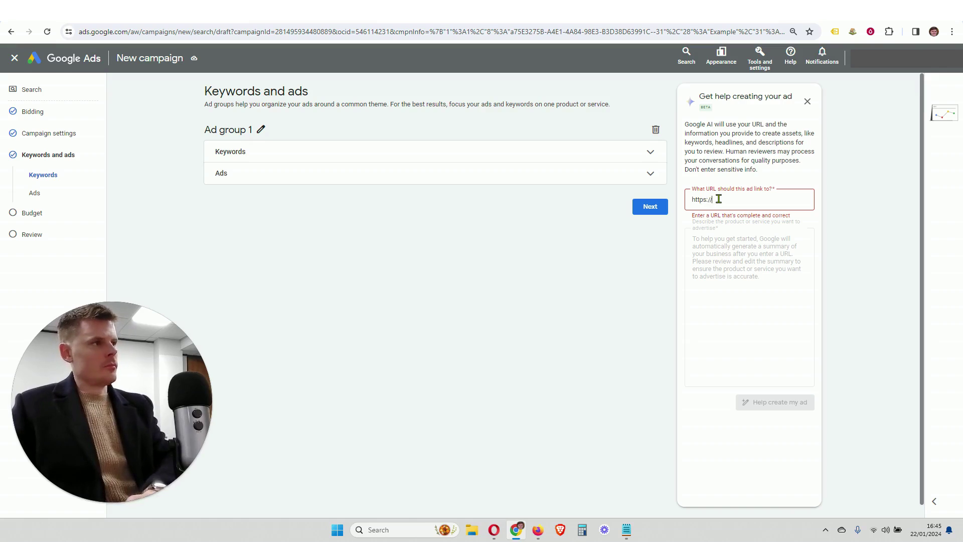
pyautogui.write('optimiselab.com')
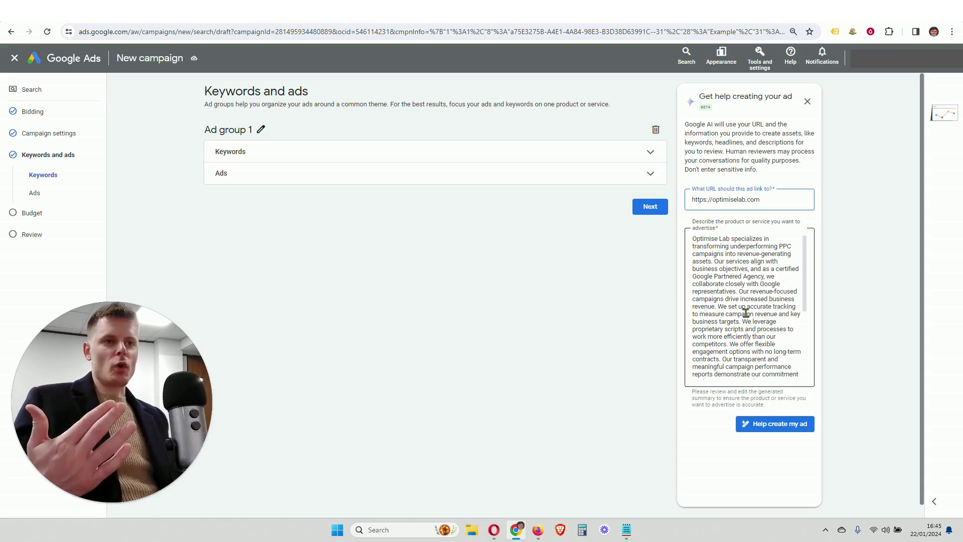
pyautogui.scroll(-3, 754, 295)
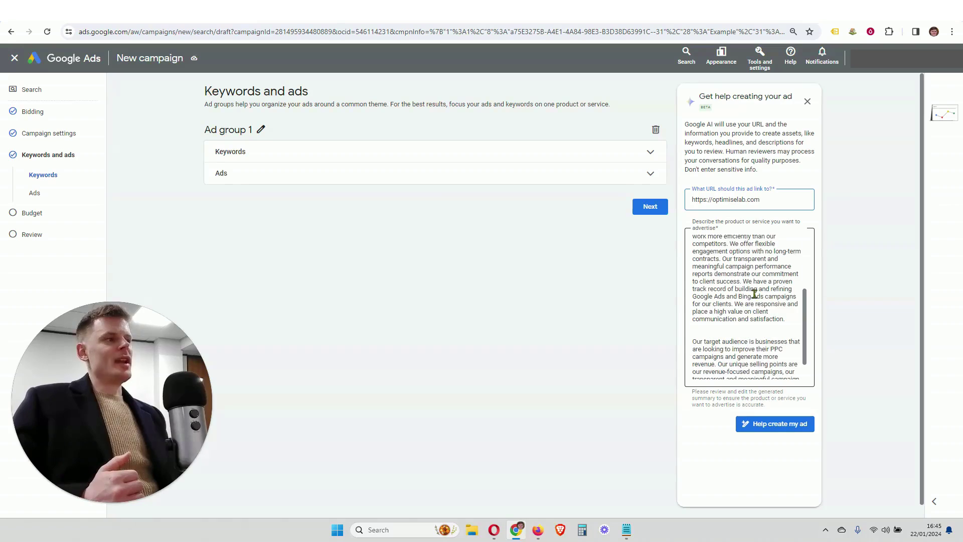
pyautogui.scroll(-1, 754, 294)
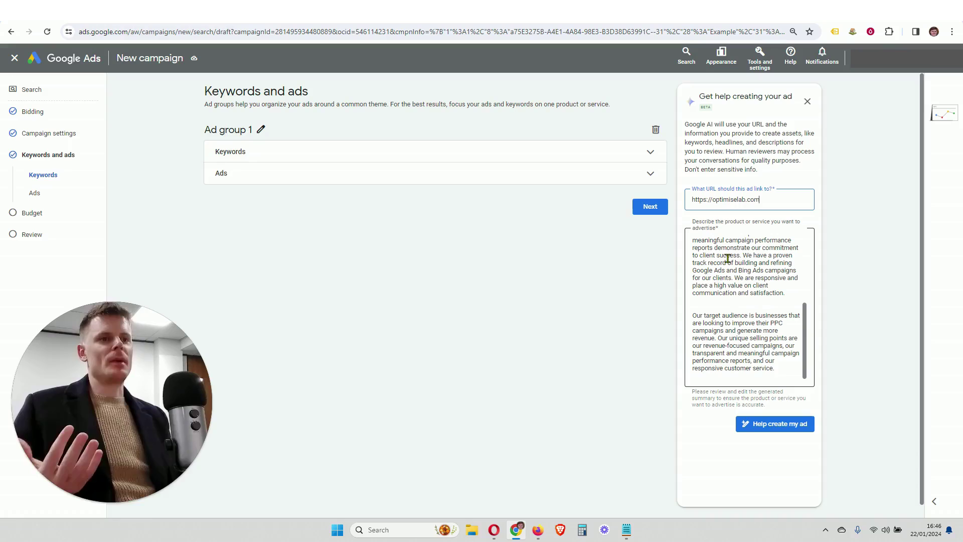
# Generate keywords, headlines and descriptions from the PPC service description.
pyautogui.click(766, 427)
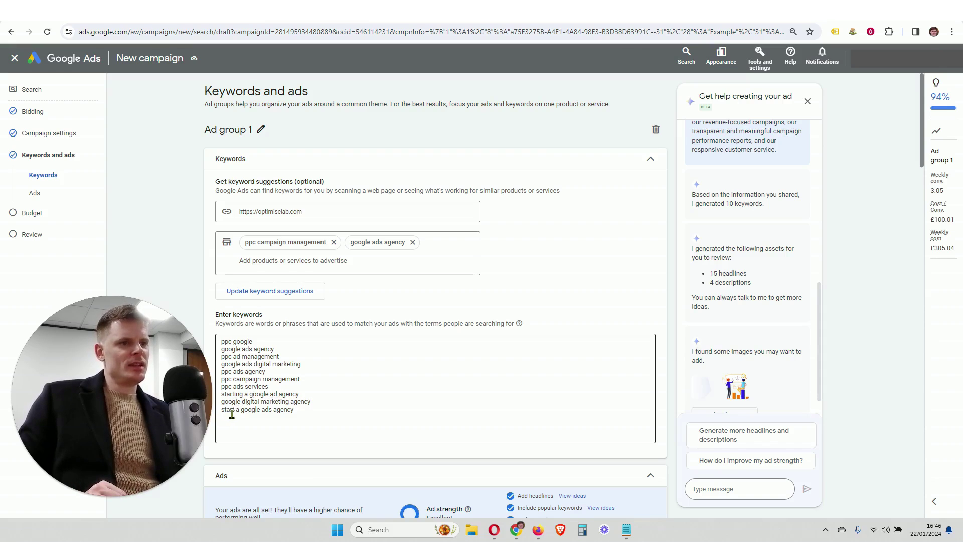
# Delete 'start a google ads agency' and 'starting a google ad agency' from the keyword box.
pyautogui.moveTo(296, 412); pyautogui.dragTo(233, 413)
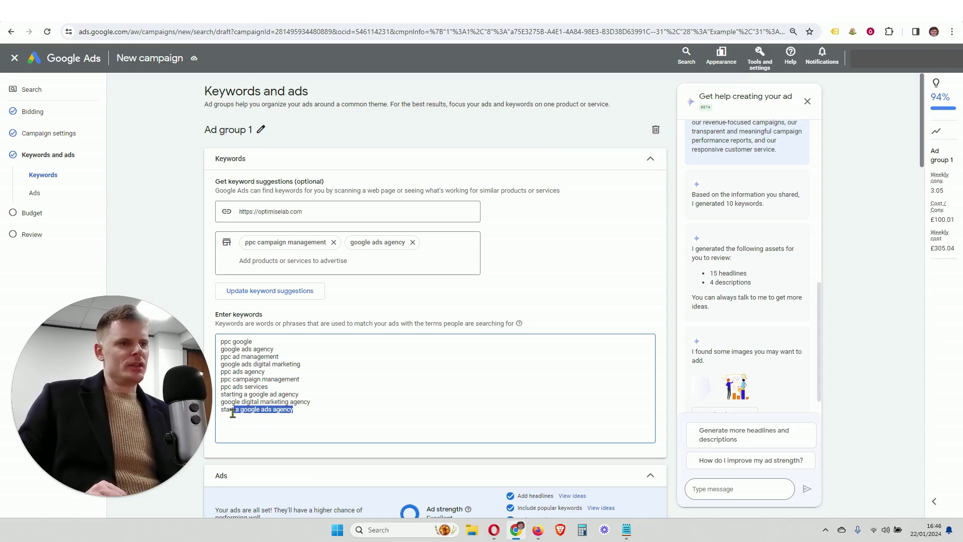
pyautogui.press('BackSpace')
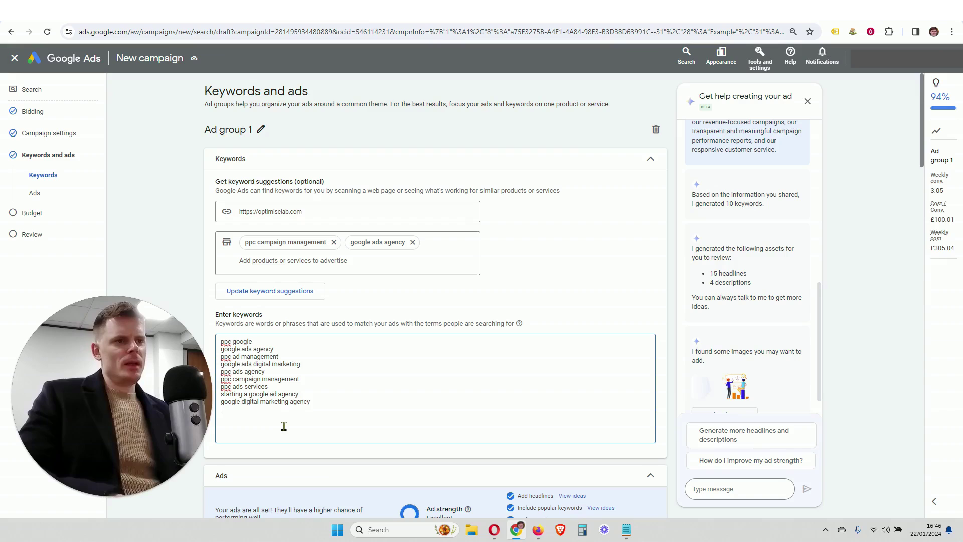
pyautogui.moveTo(313, 403); pyautogui.dragTo(220, 394)
pyautogui.click(286, 410)
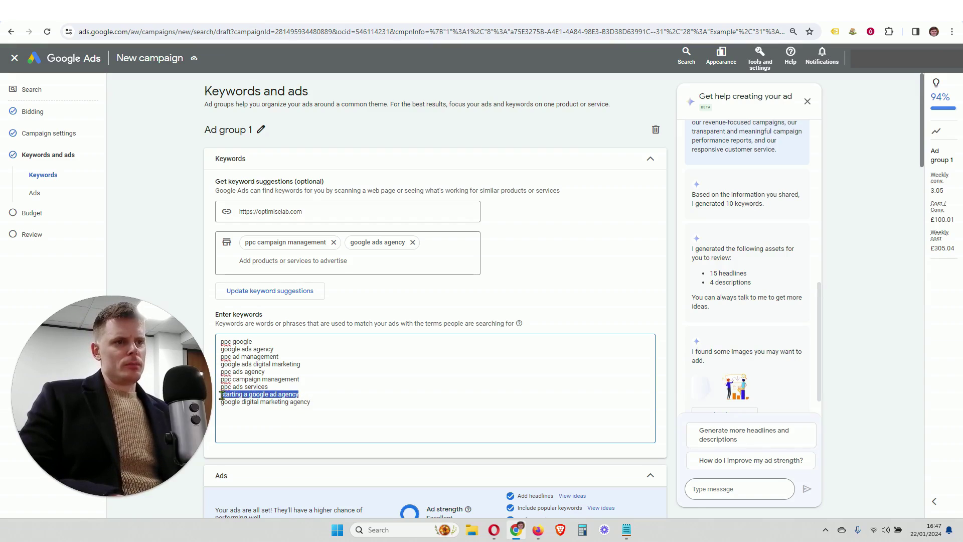
pyautogui.press('BackSpace')
pyautogui.press('BackSpace')
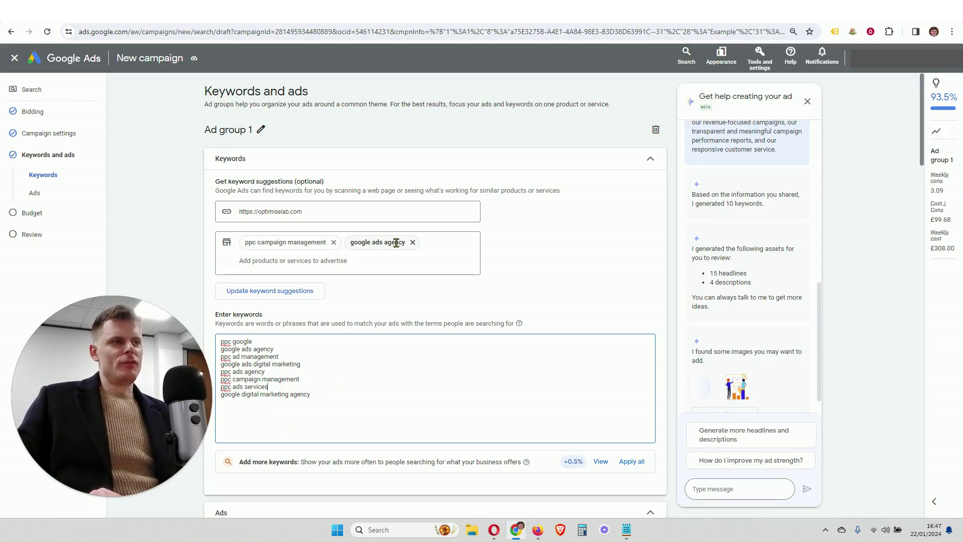
# List three more services: google ads audit, campaign set up service, and consultant.
pyautogui.click(346, 258)
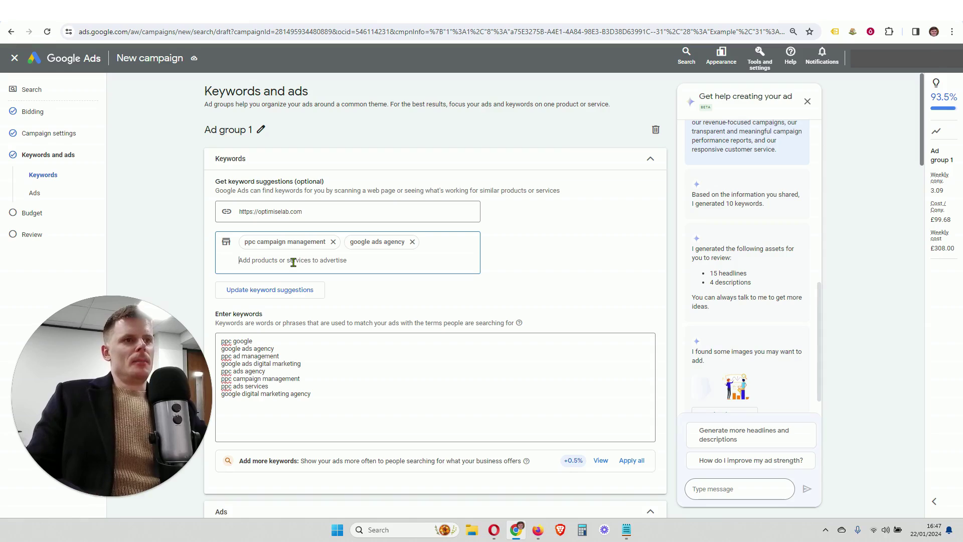
pyautogui.write('google ads audit')
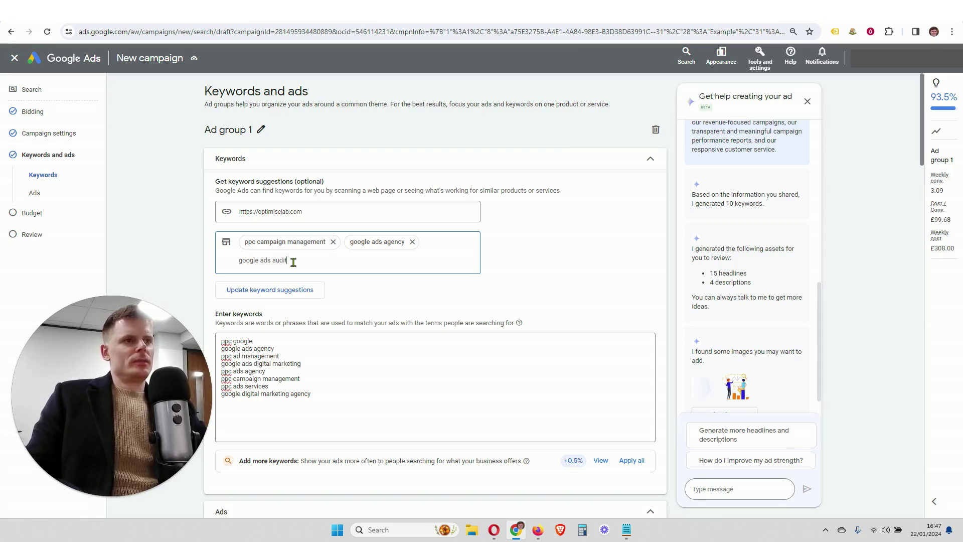
pyautogui.press('Return')
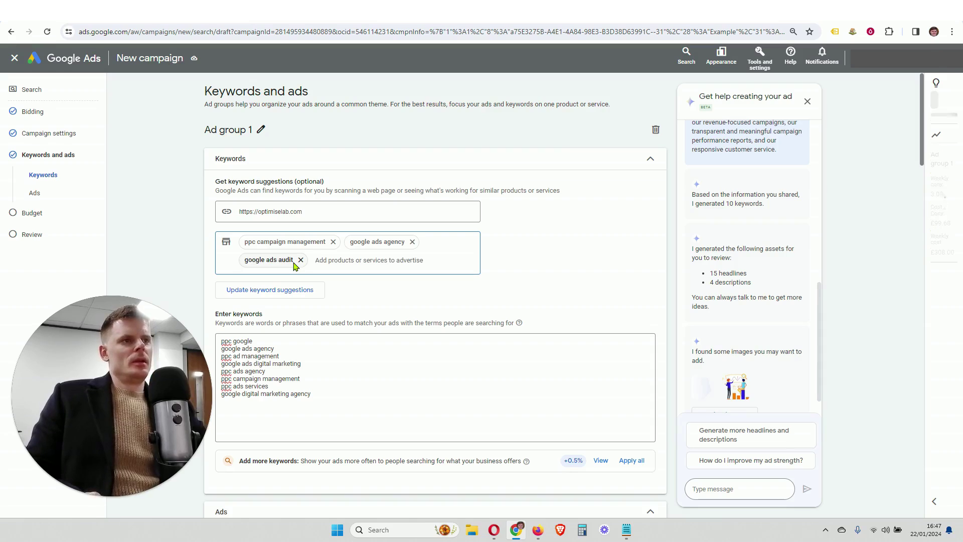
pyautogui.write('google ads campaign set up service')
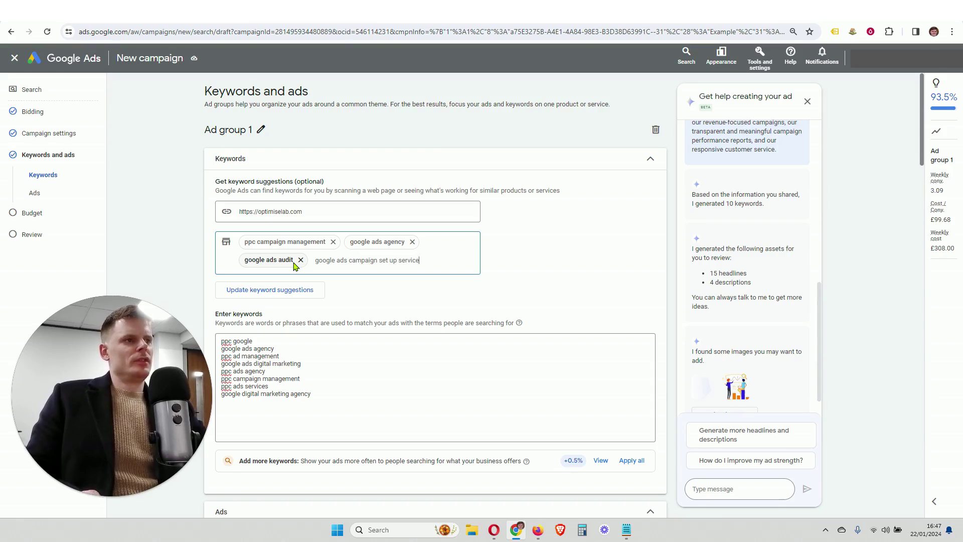
pyautogui.press('Return')
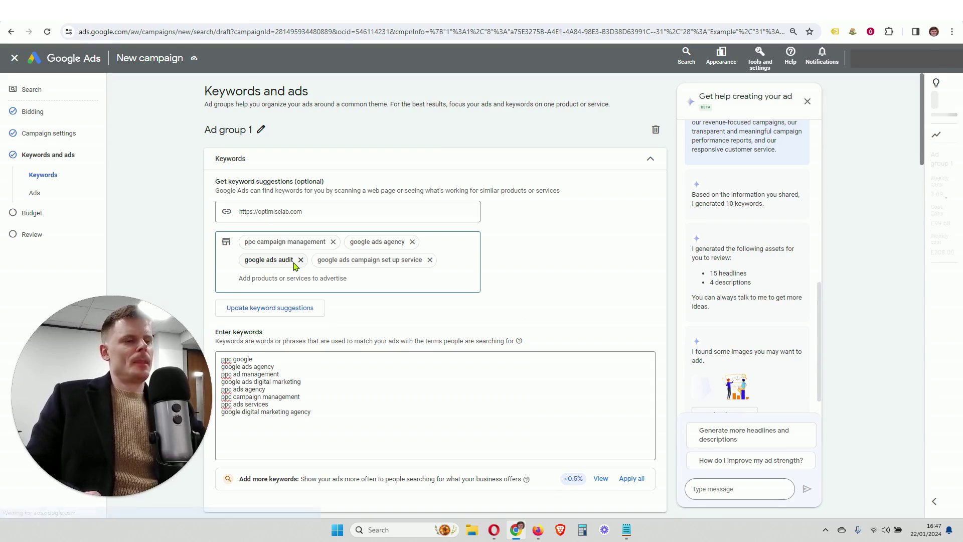
pyautogui.write('google a')
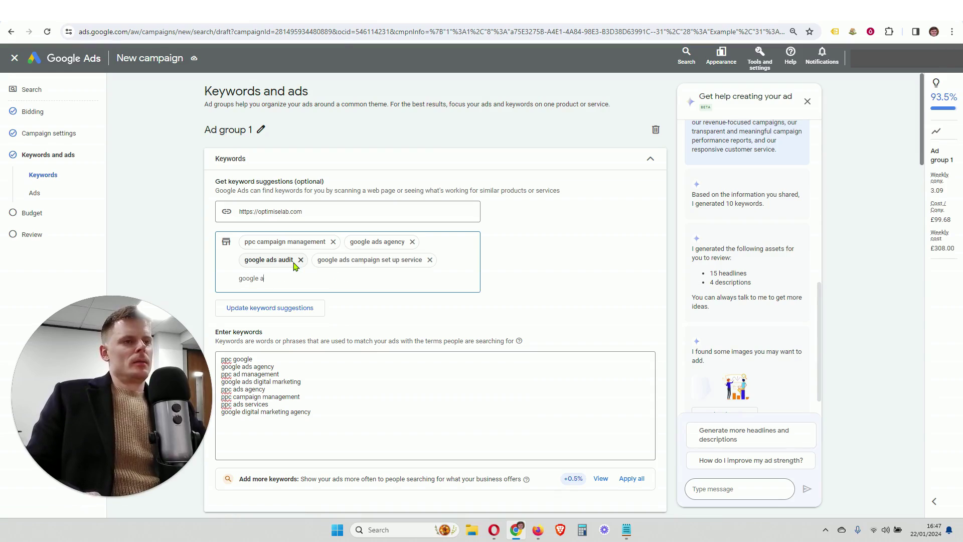
pyautogui.write('ds c')
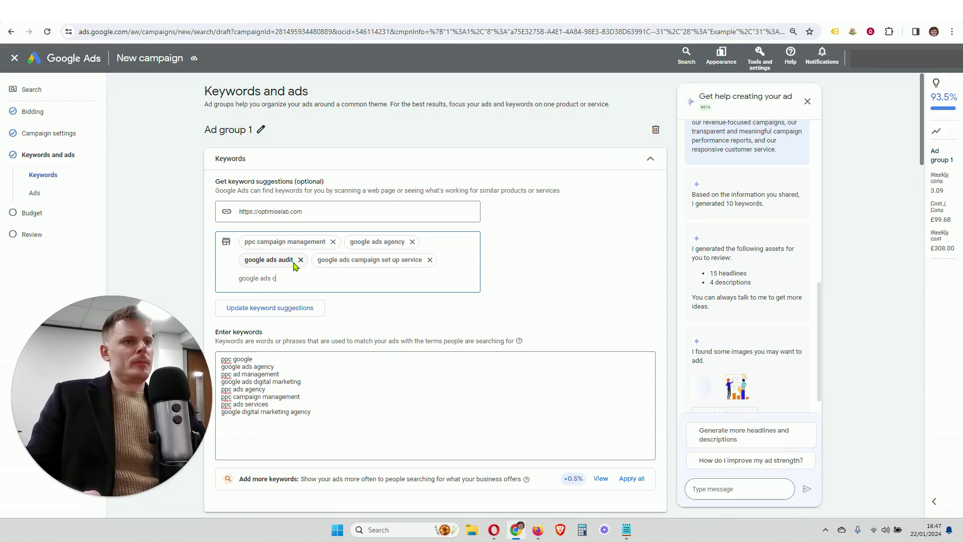
pyautogui.write('onsultant')
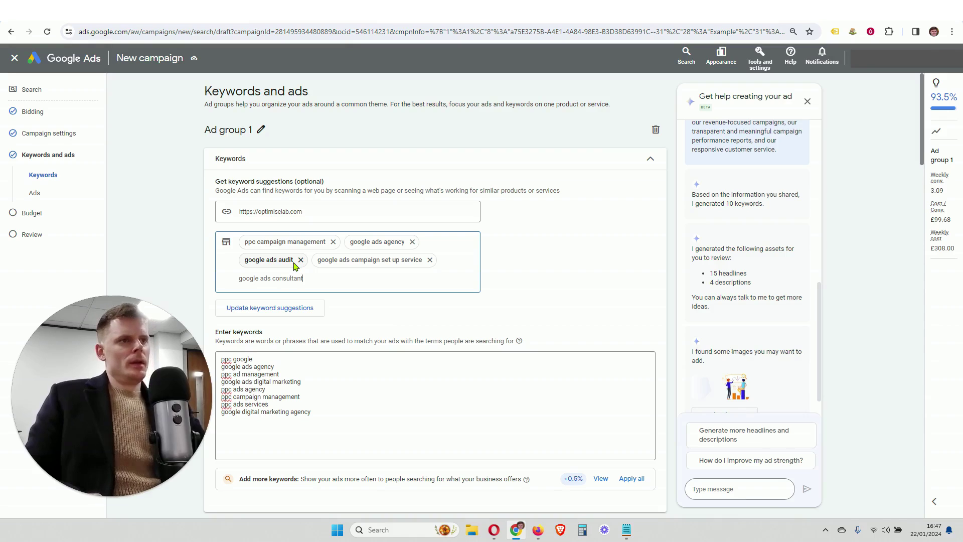
pyautogui.press('Return')
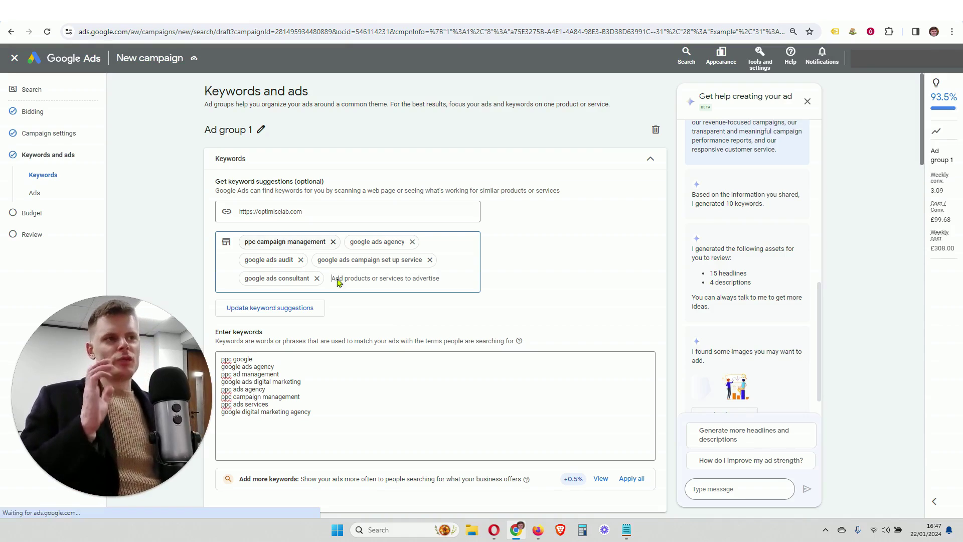
# Replace the keywords with refreshed suggestions, then decline a second replacement.
pyautogui.click(272, 311)
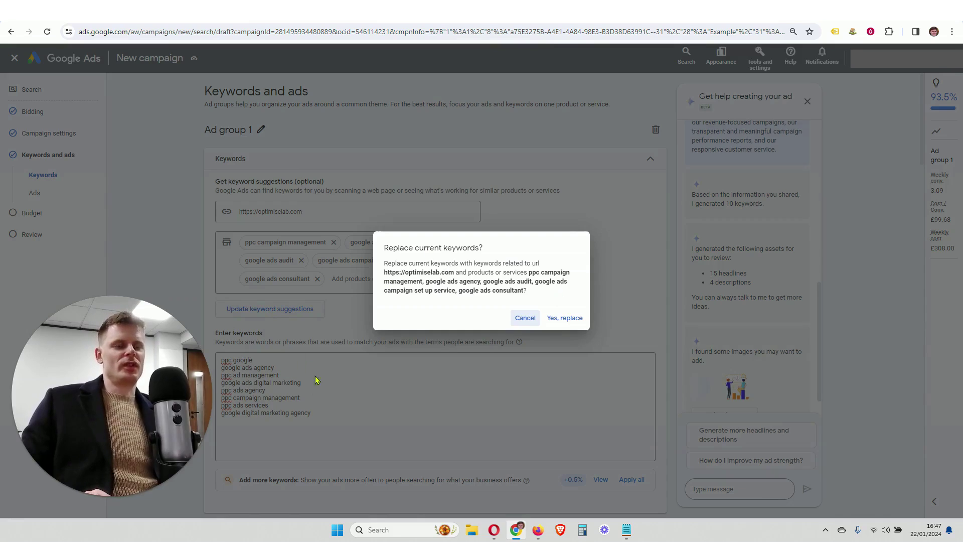
pyautogui.click(564, 318)
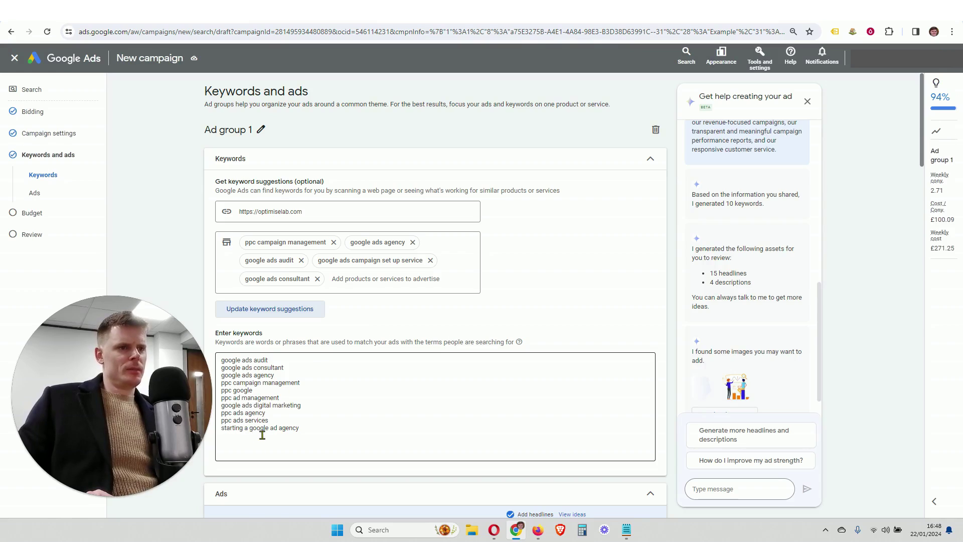
pyautogui.click(285, 309)
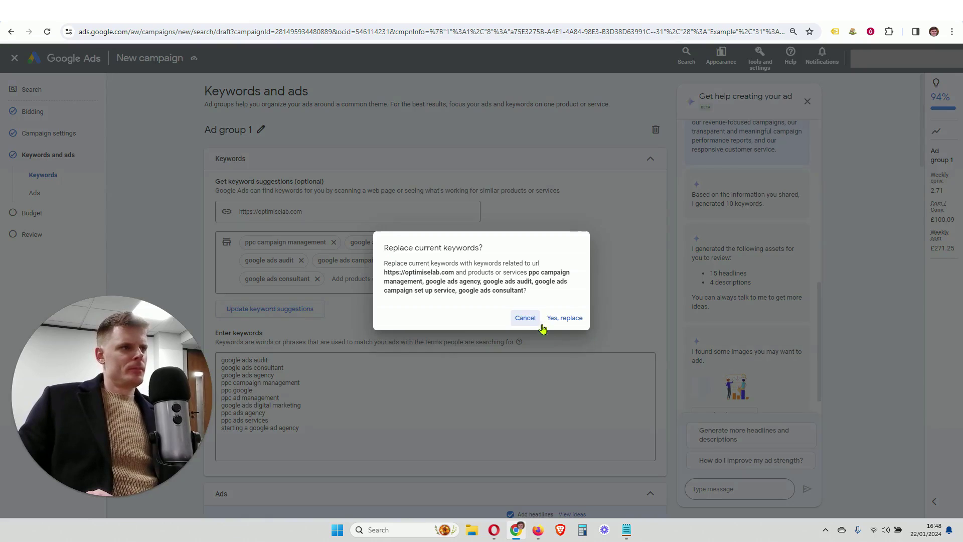
pyautogui.click(519, 323)
pyautogui.scroll(-2, 407, 337)
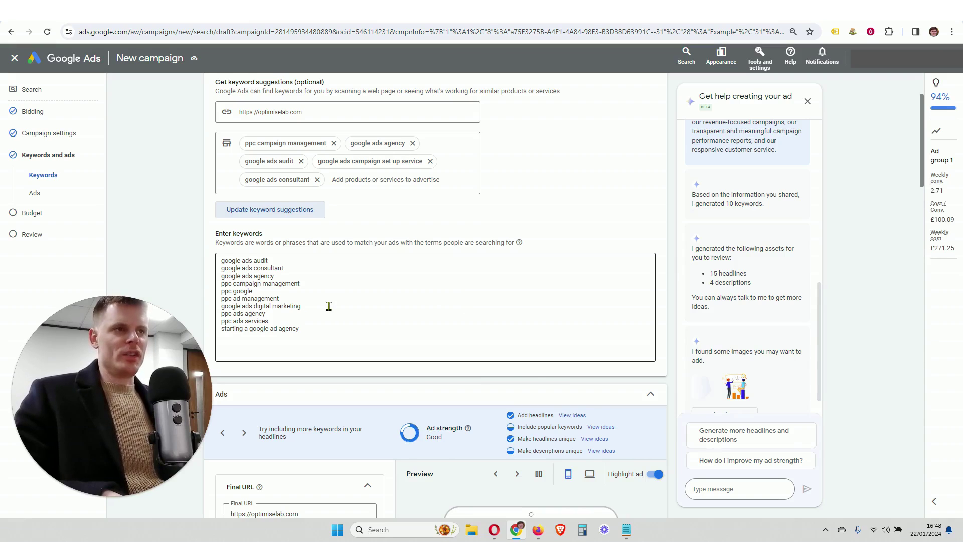
pyautogui.scroll(-2, 328, 306)
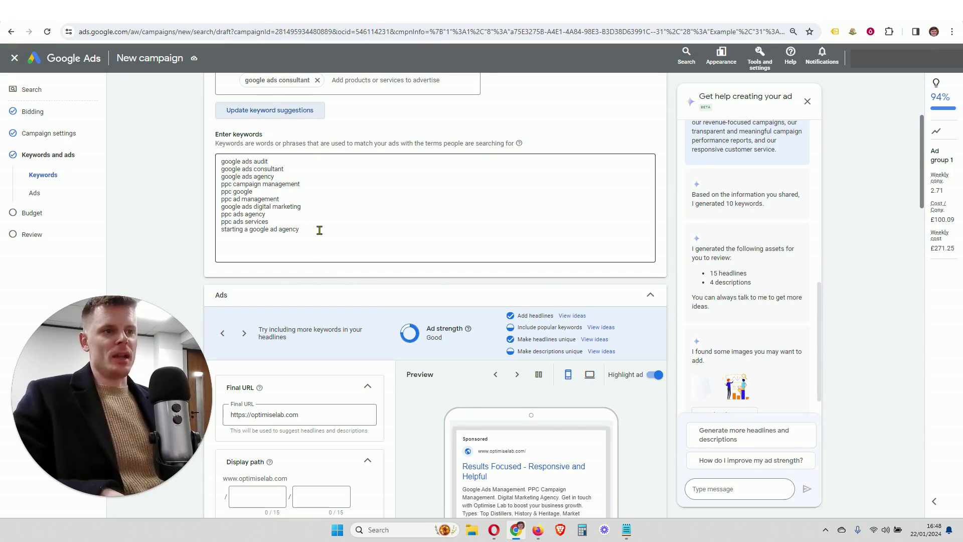
pyautogui.scroll(-1, 319, 230)
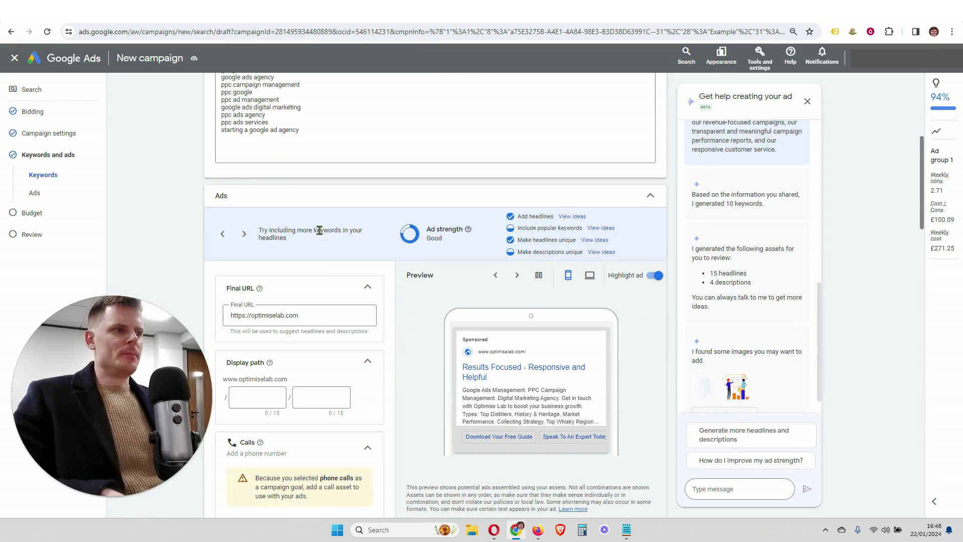
pyautogui.scroll(-1, 320, 230)
pyautogui.scroll(-1, 320, 231)
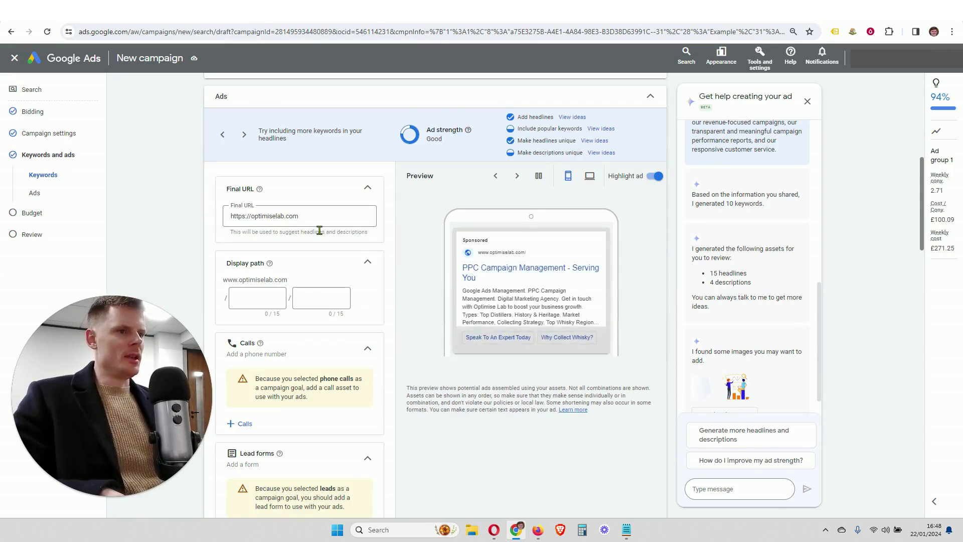
pyautogui.scroll(-1, 319, 230)
pyautogui.scroll(-1, 318, 232)
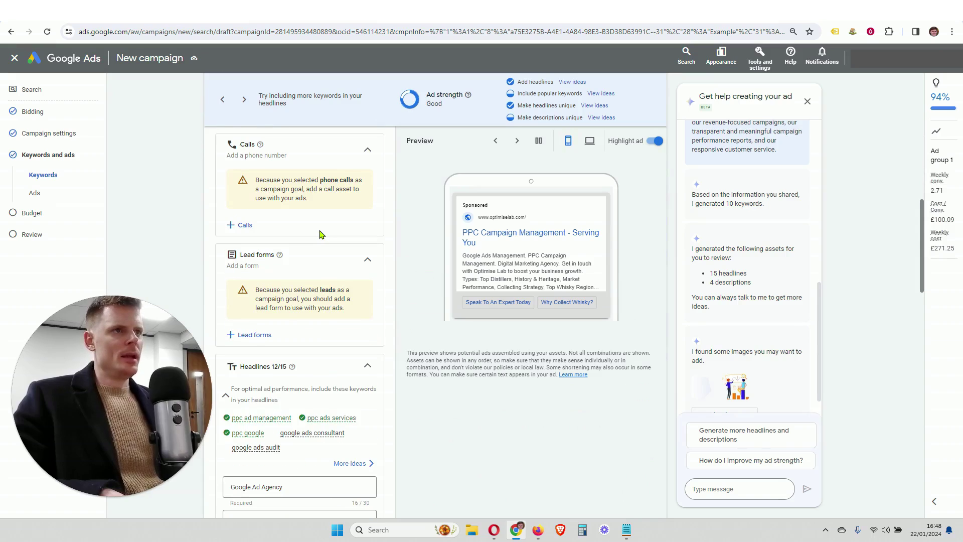
pyautogui.scroll(-1, 319, 235)
pyautogui.scroll(-1, 319, 234)
pyautogui.moveTo(312, 234)
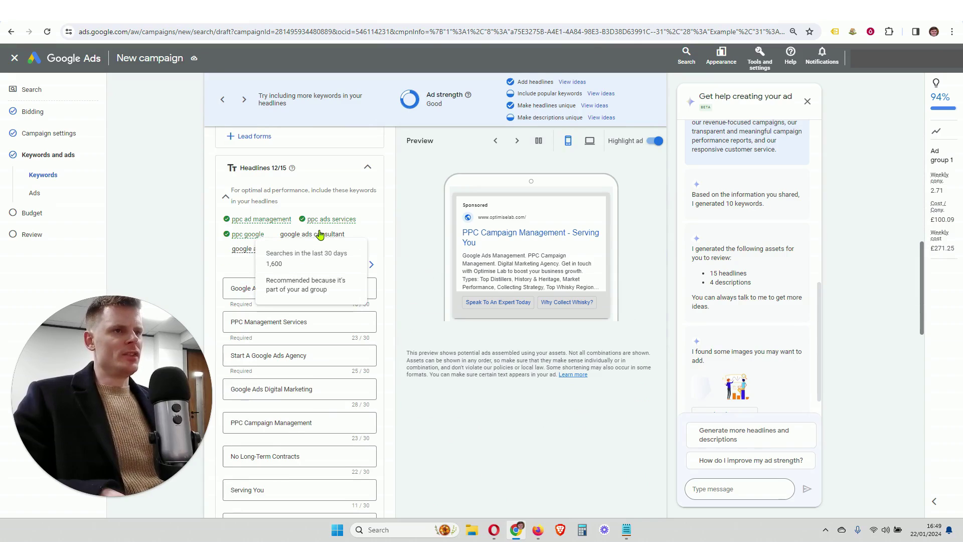
pyautogui.scroll(-1, 376, 269)
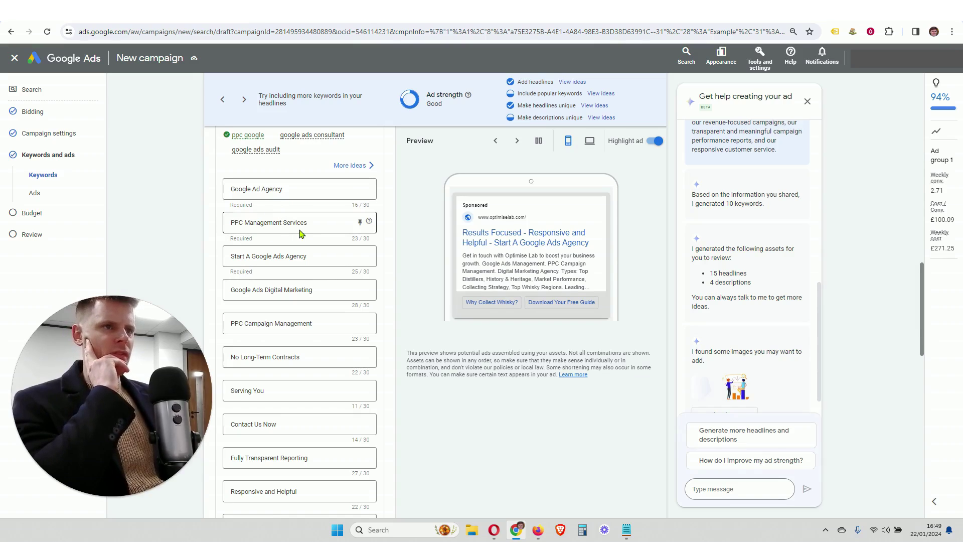
pyautogui.scroll(-2, 294, 259)
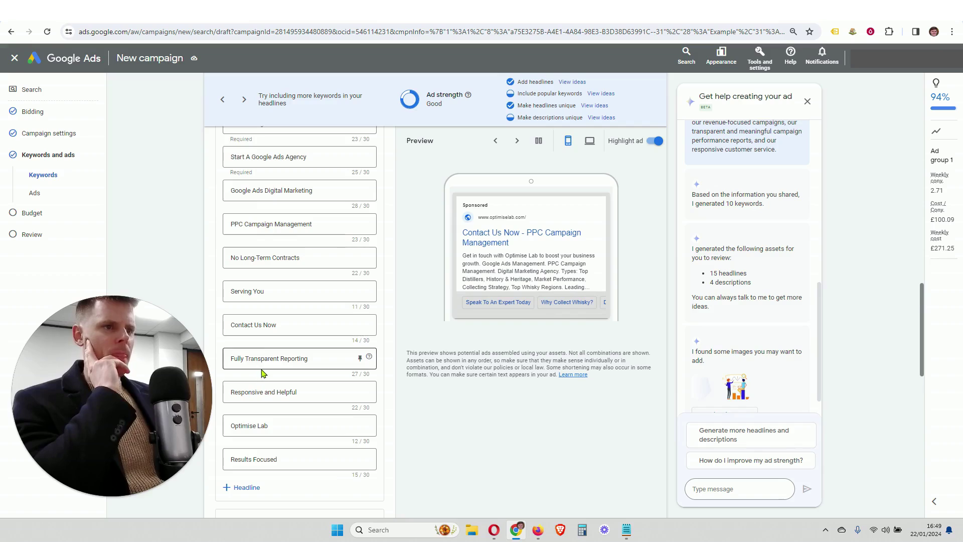
pyautogui.scroll(-2, 262, 371)
pyautogui.scroll(-3, 268, 359)
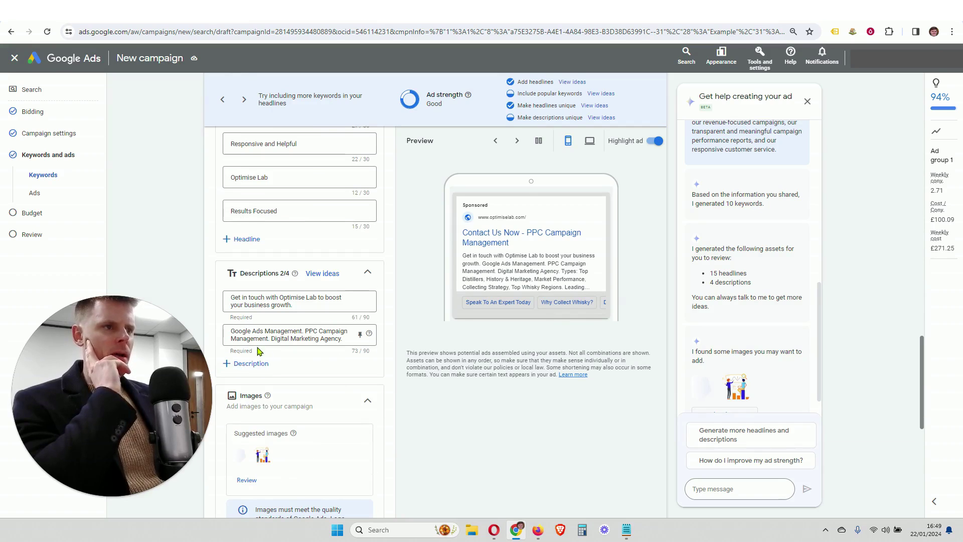
pyautogui.scroll(5, 298, 340)
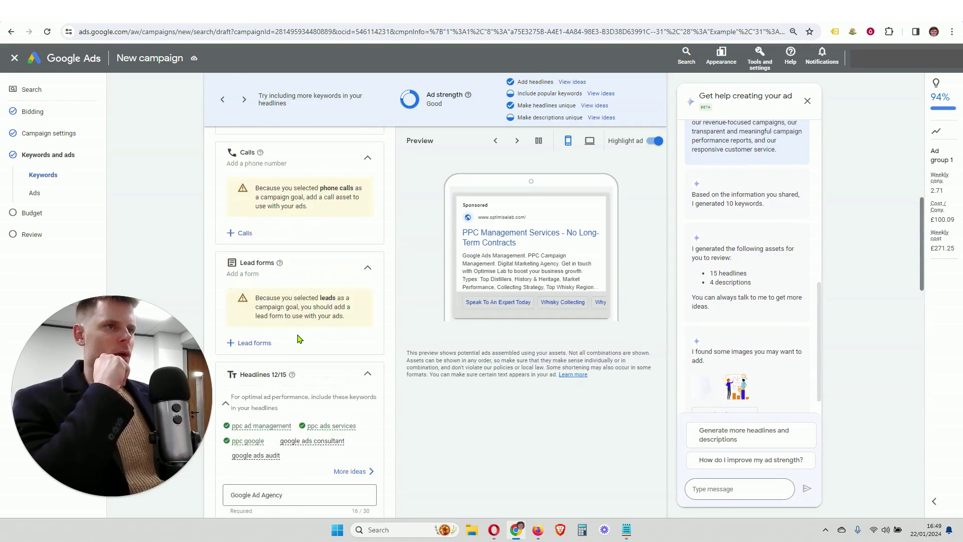
pyautogui.scroll(5, 297, 340)
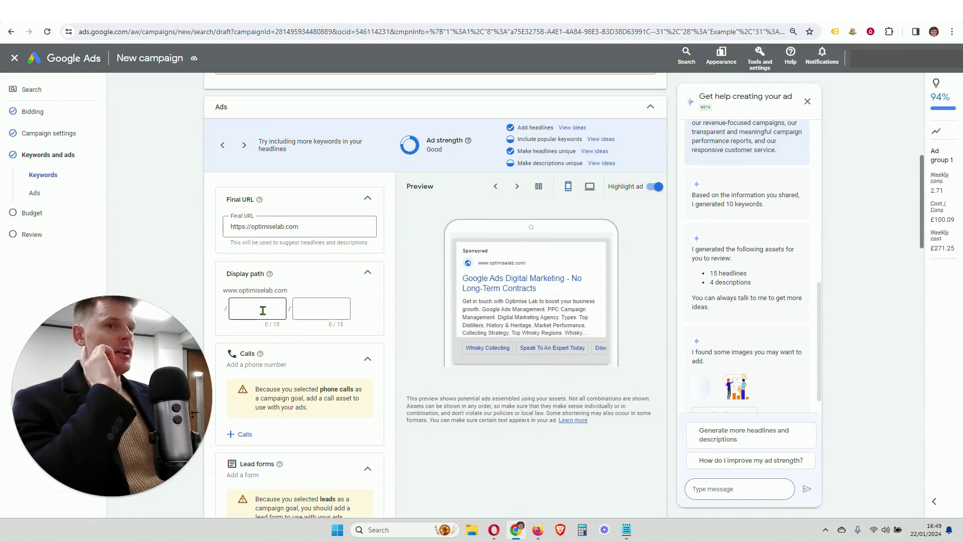
pyautogui.scroll(-2, 262, 310)
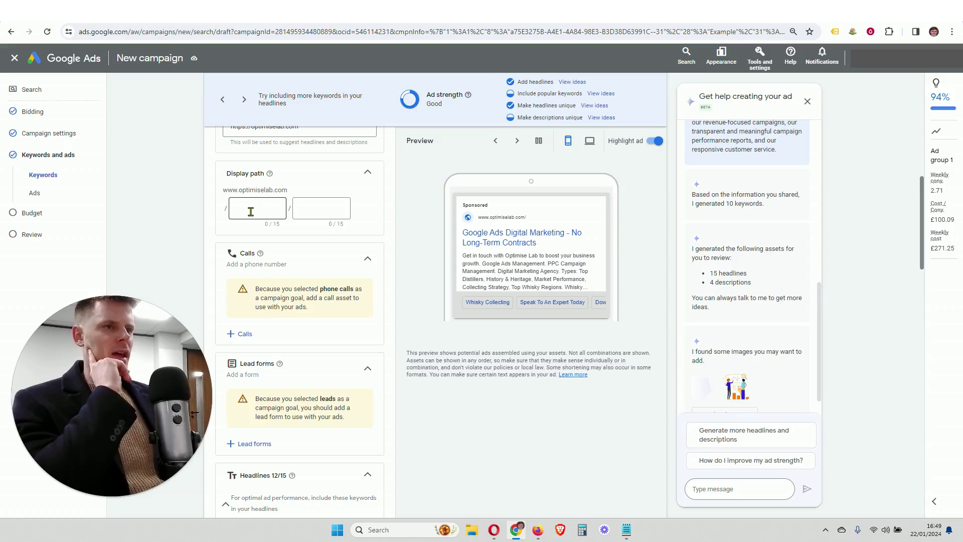
pyautogui.scroll(-3, 295, 326)
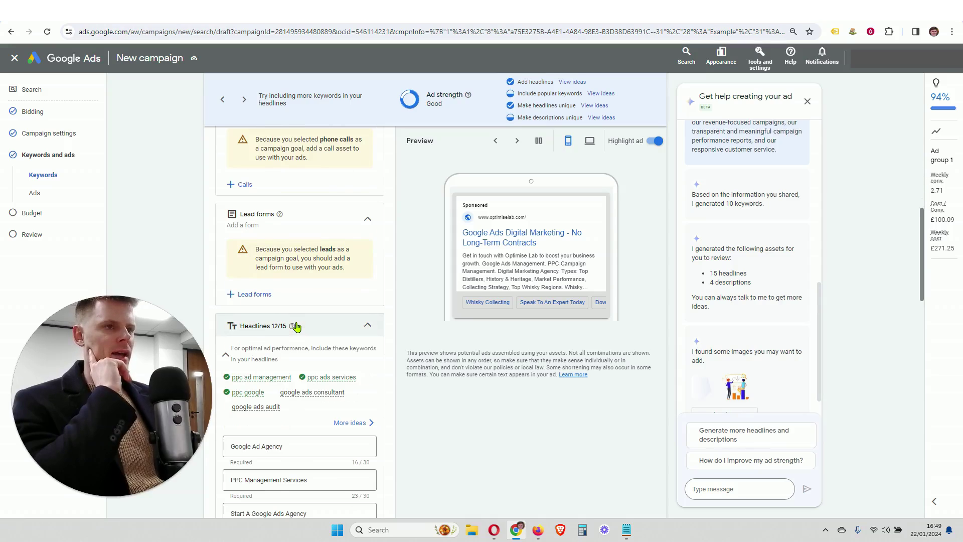
pyautogui.scroll(-2, 295, 326)
pyautogui.scroll(-2, 296, 326)
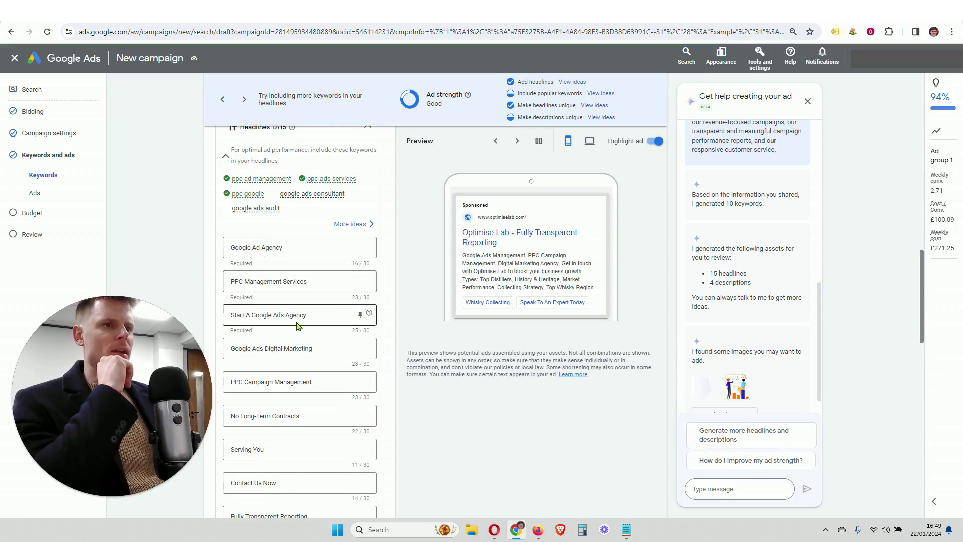
pyautogui.scroll(-3, 295, 324)
pyautogui.scroll(-3, 296, 322)
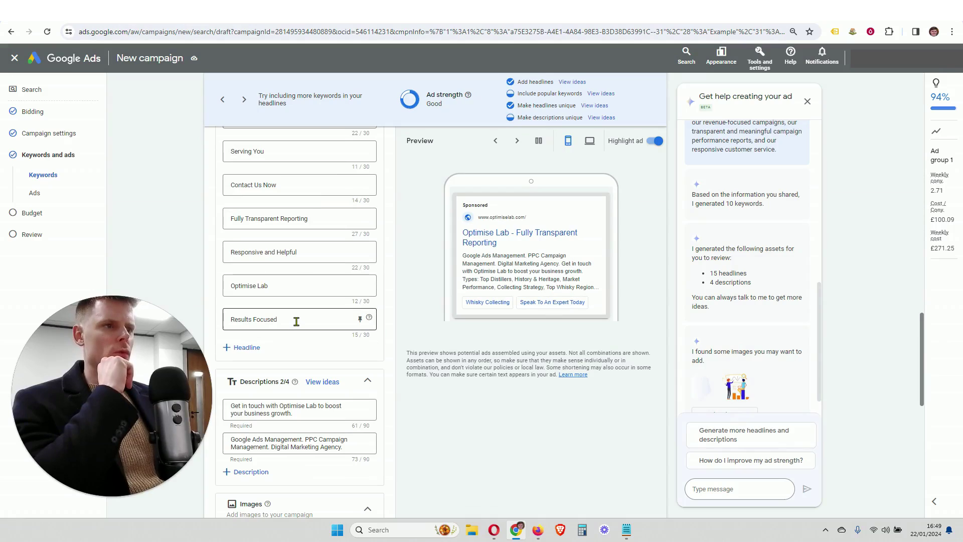
pyautogui.scroll(2, 295, 321)
pyautogui.scroll(2, 295, 321)
pyautogui.scroll(2, 296, 321)
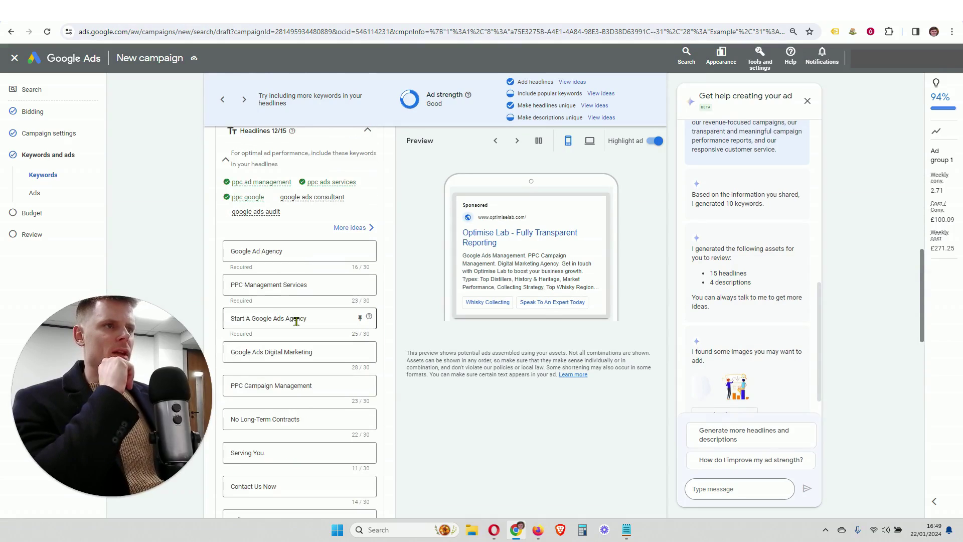
pyautogui.scroll(-3, 297, 325)
pyautogui.scroll(-4, 297, 323)
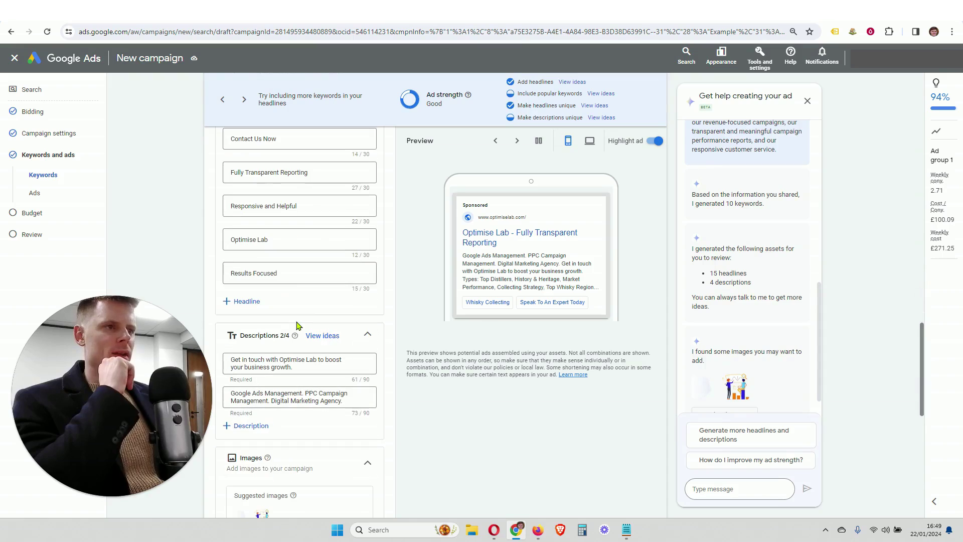
# Add a blank headline after 'Results Focused' and clear the highlighted assistant summary text.
pyautogui.click(260, 301)
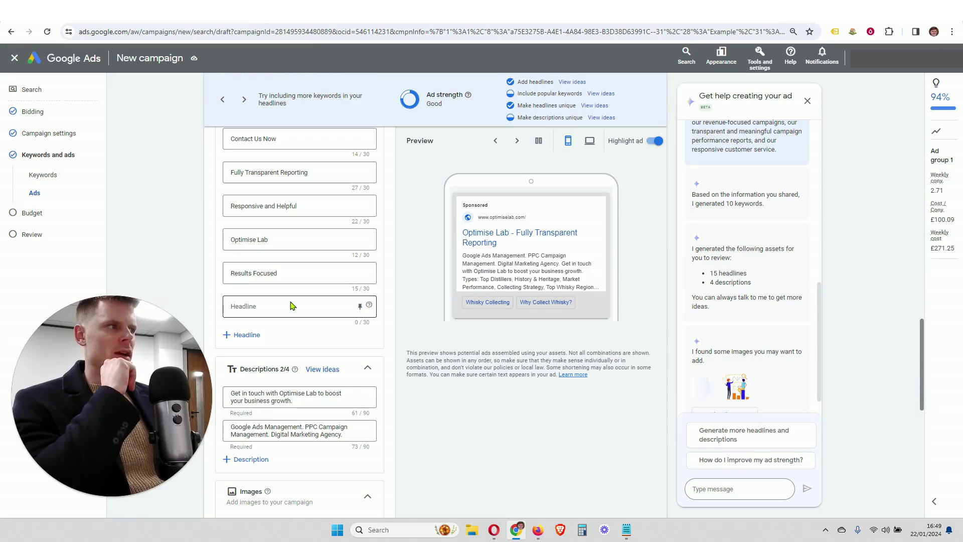
pyautogui.scroll(-3, 292, 306)
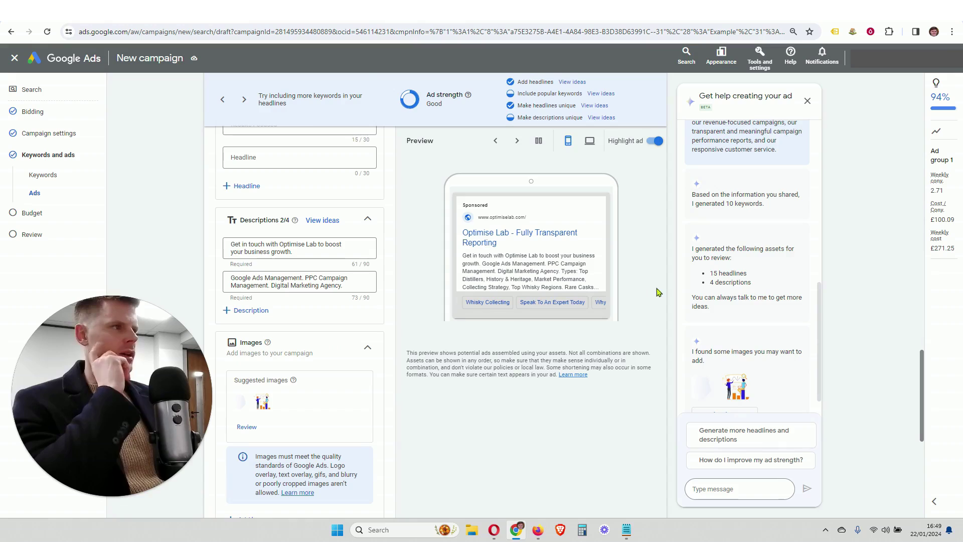
pyautogui.moveTo(710, 283); pyautogui.dragTo(750, 283)
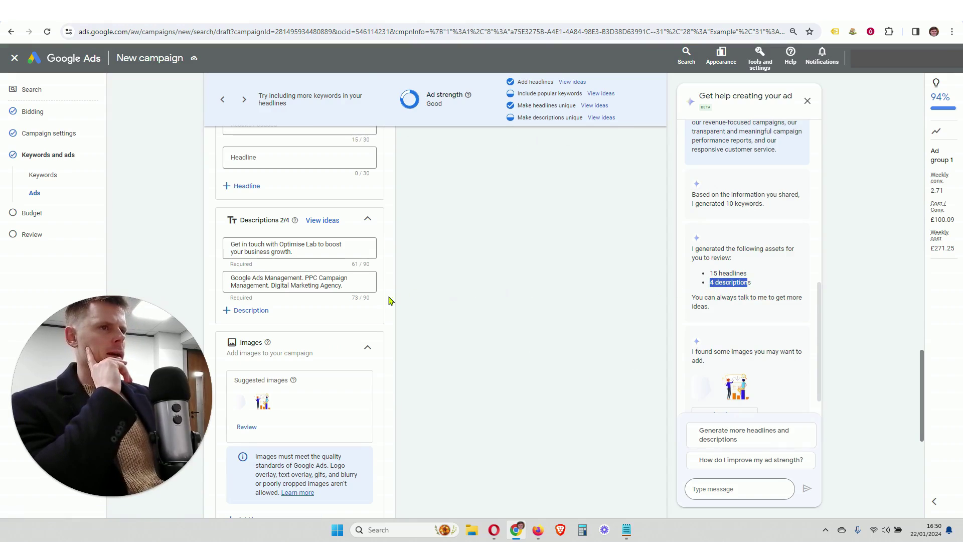
pyautogui.click(499, 291)
pyautogui.scroll(4, 499, 290)
pyautogui.scroll(4, 499, 290)
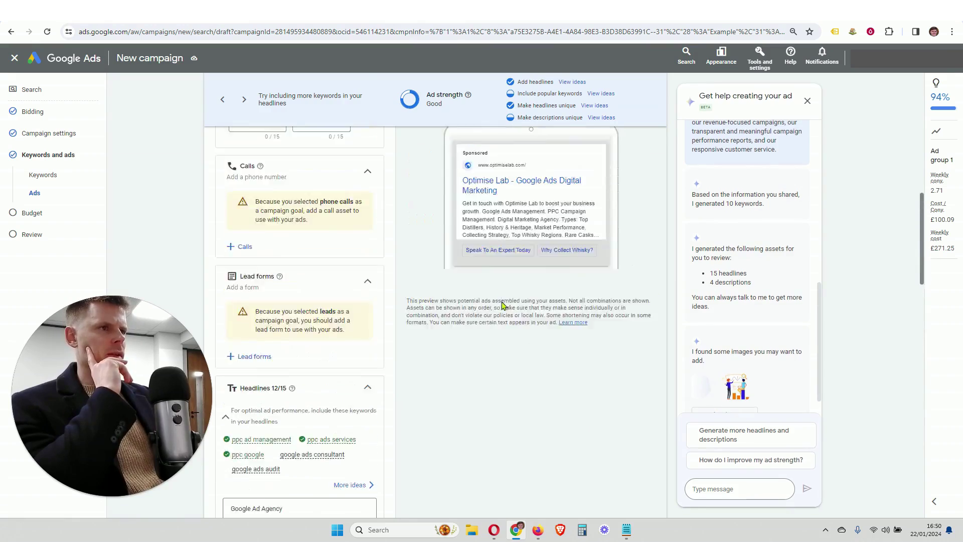
pyautogui.scroll(4, 502, 305)
pyautogui.scroll(2, 503, 305)
pyautogui.scroll(-2, 502, 305)
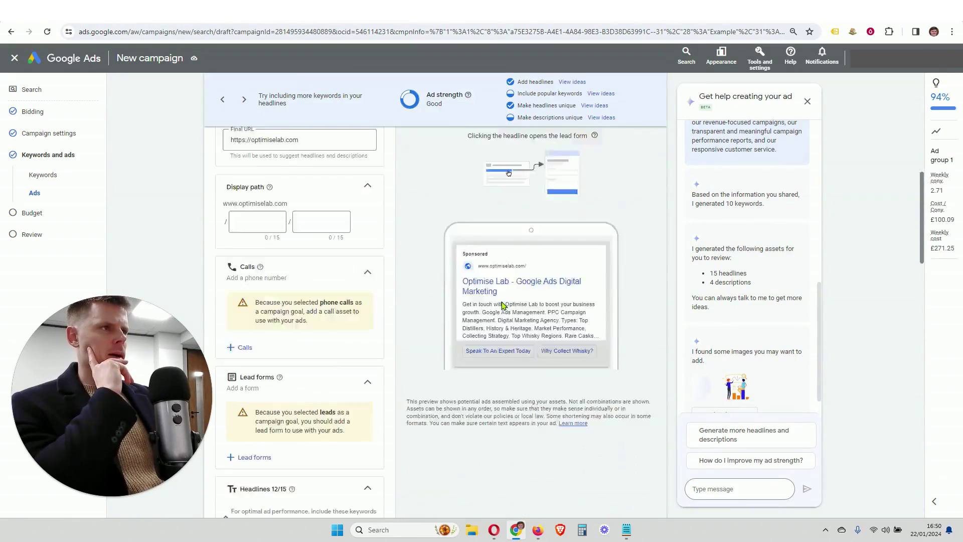
pyautogui.scroll(-5, 500, 307)
pyautogui.scroll(-5, 498, 309)
pyautogui.scroll(-1, 499, 309)
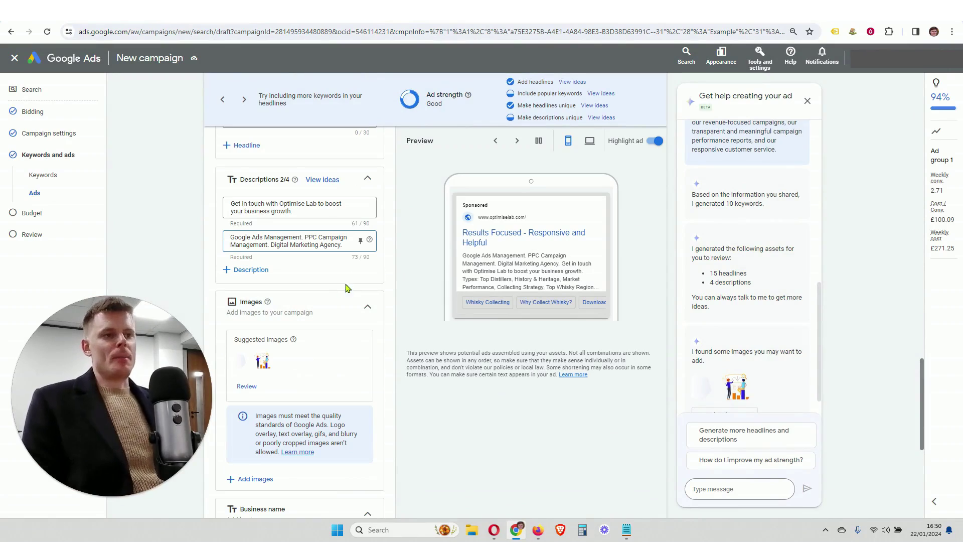
pyautogui.scroll(-2, 353, 278)
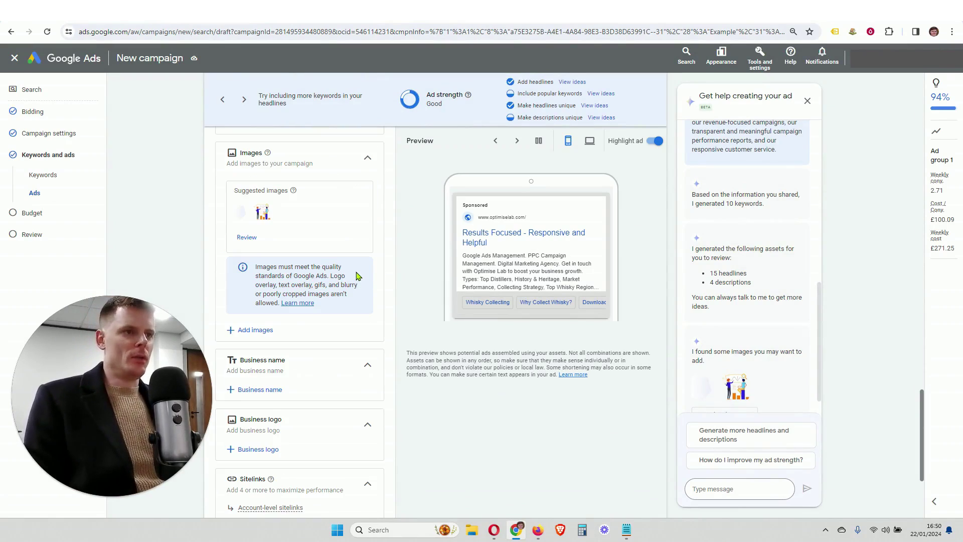
pyautogui.scroll(-2, 358, 276)
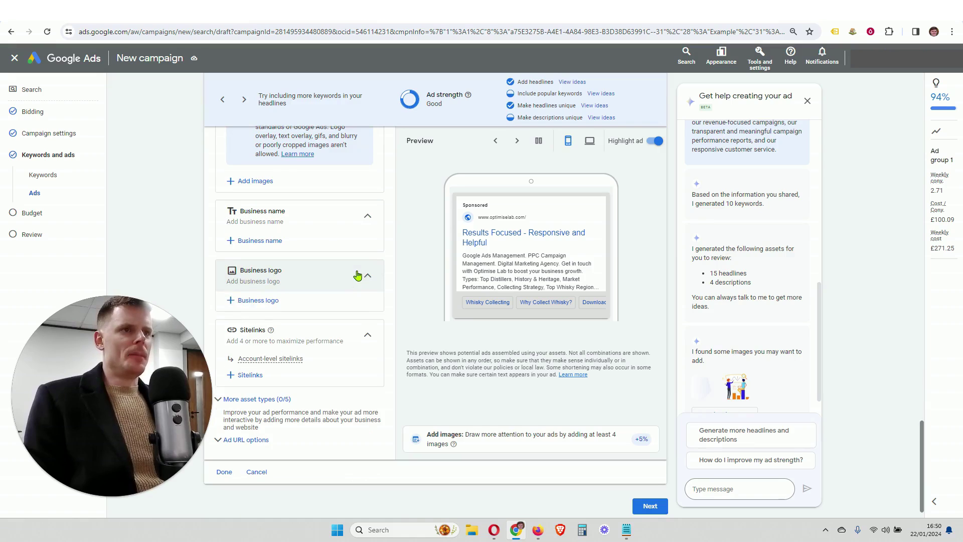
pyautogui.scroll(-1, 358, 276)
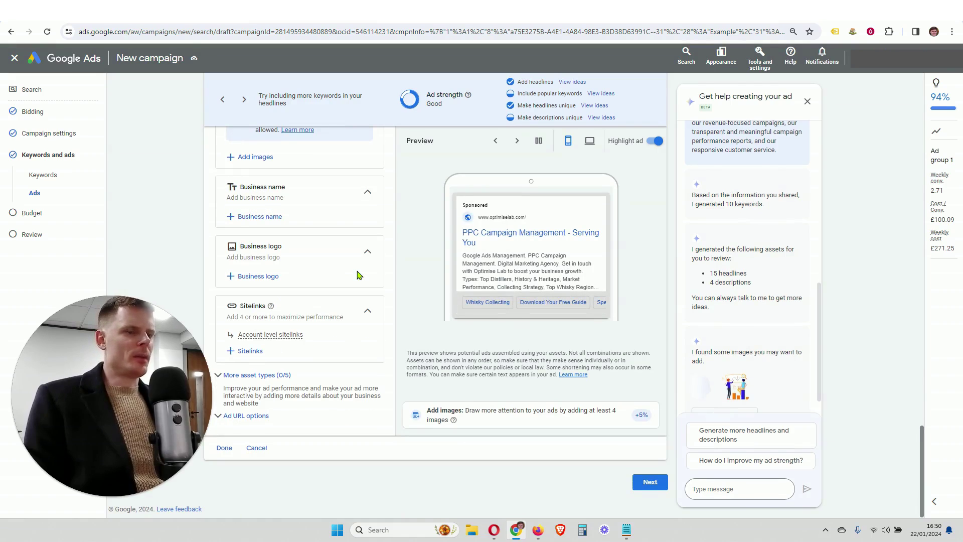